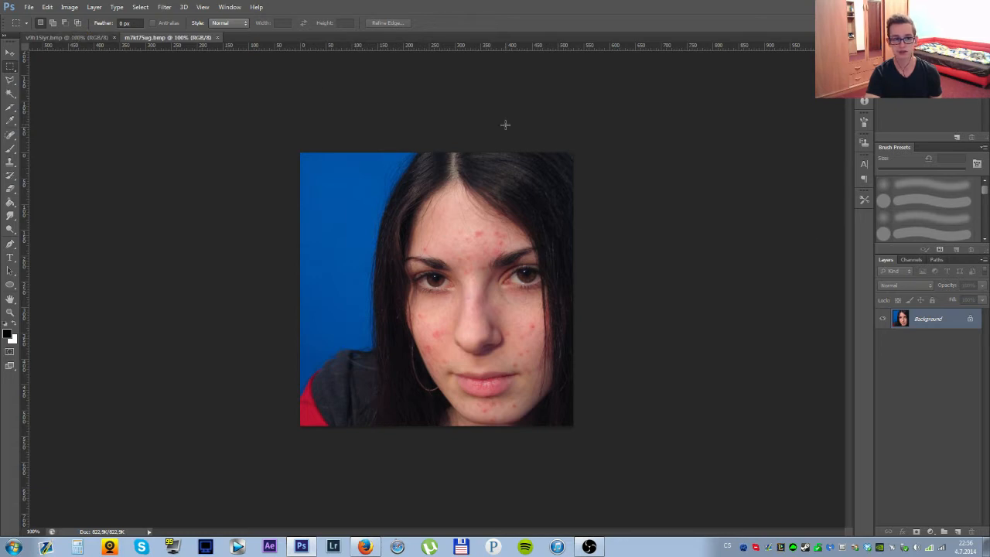
# Convert the locked Background of the portrait into a regular editable layer, keeping the default layer settings.
pyautogui.rightClick(913, 323)
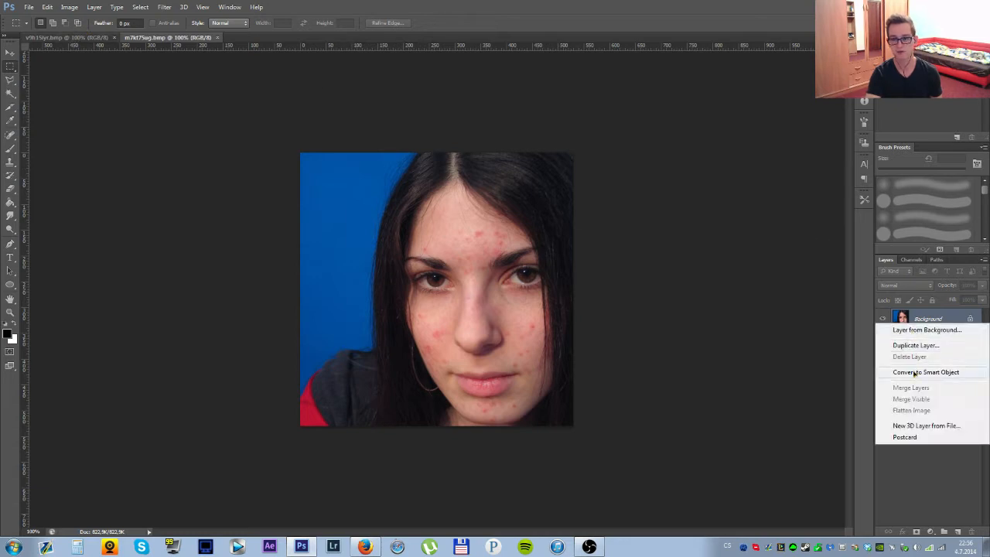
pyautogui.click(920, 330)
pyautogui.click(593, 177)
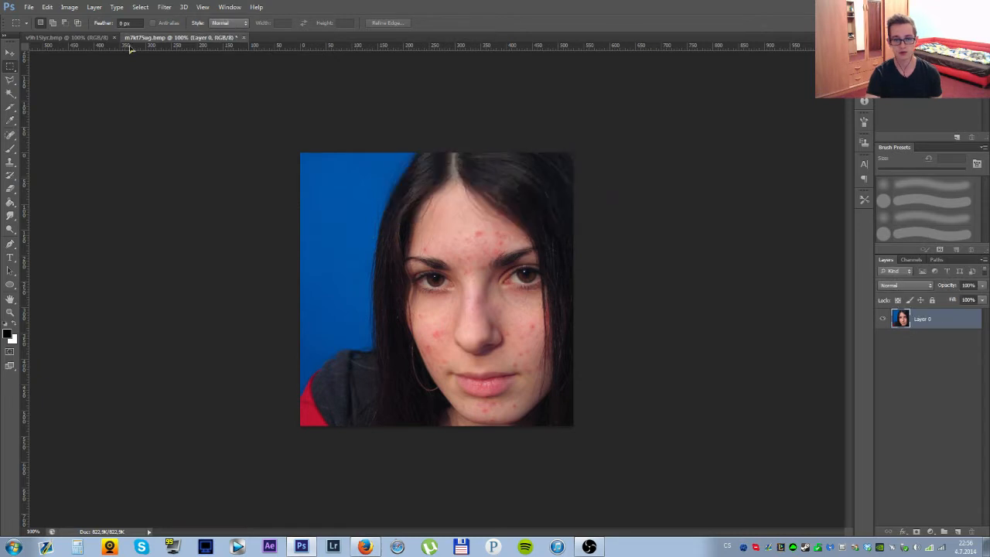
# Compare the open portraits and examine the red blemishes on the woman's cheeks, chin and forehead up close.
pyautogui.click(66, 37)
pyautogui.click(192, 38)
pyautogui.scroll(4, 613, 280)
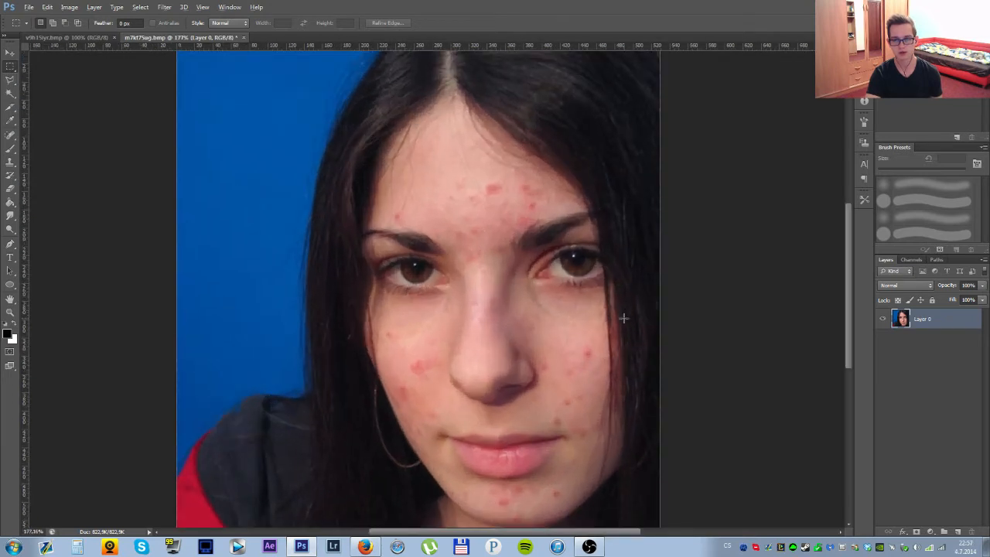
pyautogui.press('alt')
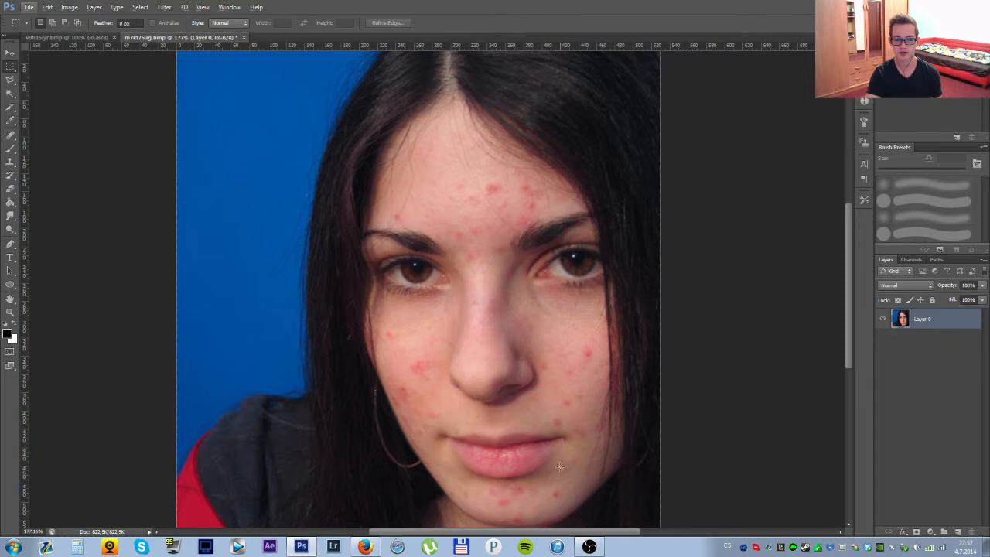
pyautogui.scroll(4, 559, 465)
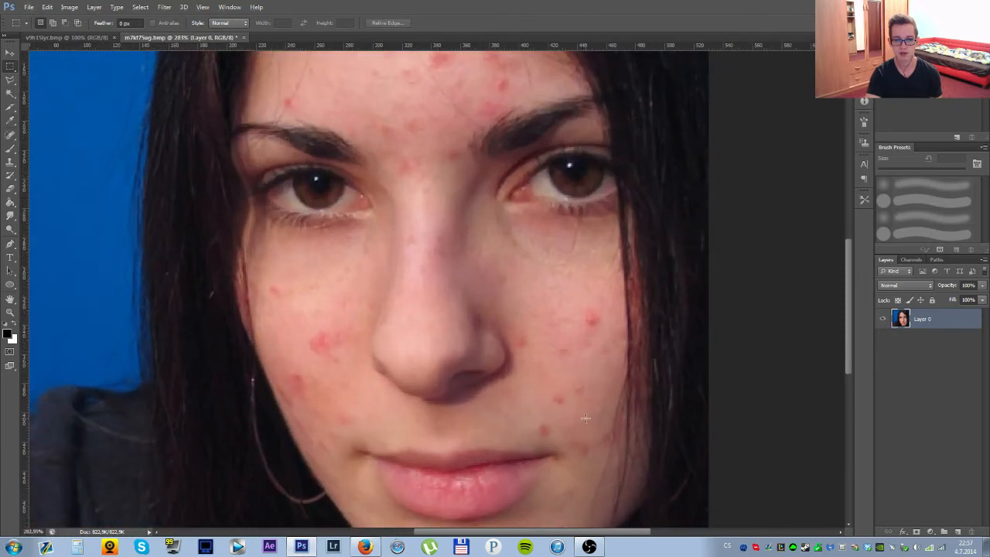
pyautogui.moveTo(593, 402); pyautogui.dragTo(572, 232)
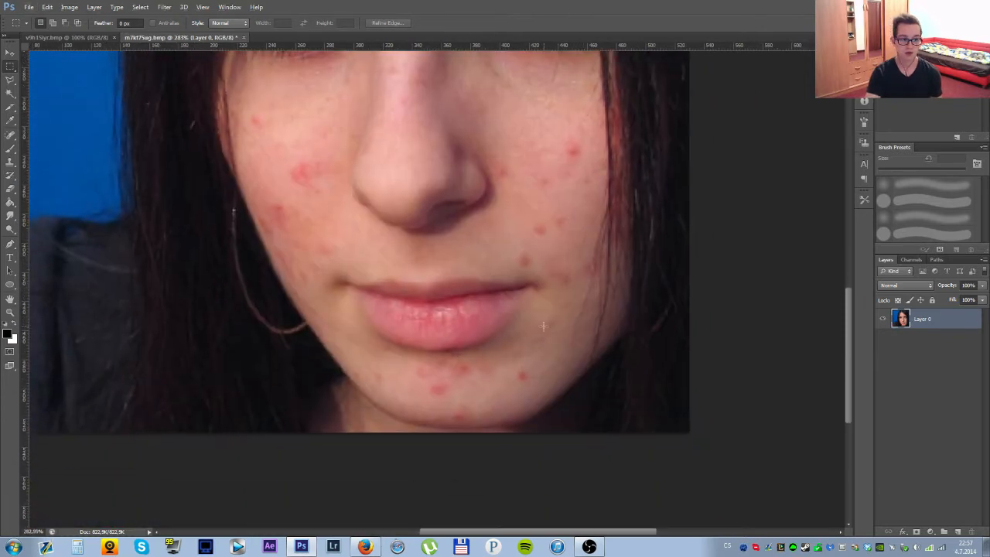
pyautogui.moveTo(581, 122); pyautogui.dragTo(554, 453)
pyautogui.moveTo(414, 447); pyautogui.dragTo(555, 249)
pyautogui.moveTo(580, 384); pyautogui.dragTo(514, 329)
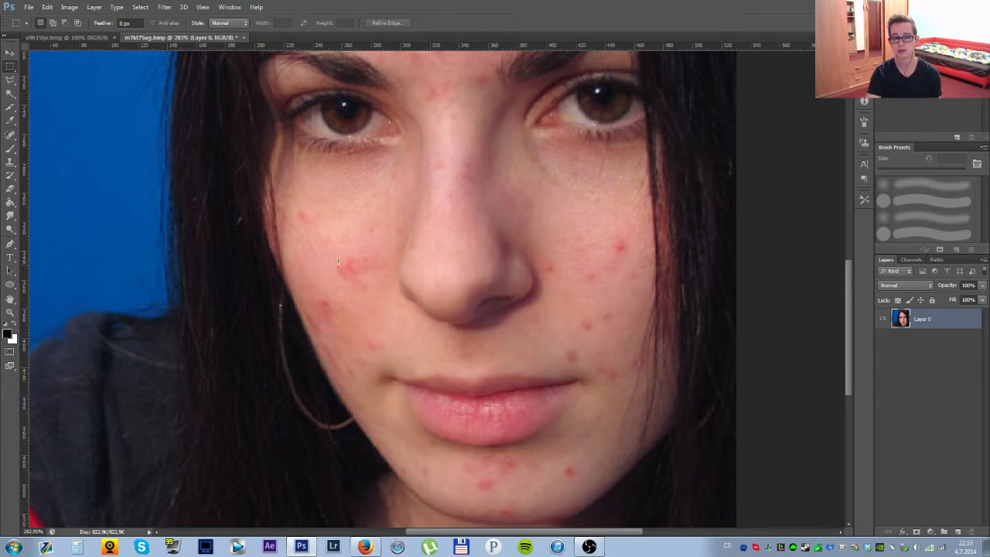
# Select the Spot Healing Brush with the Content-Aware type for retouching the woman's left cheek.
pyautogui.click(14, 137)
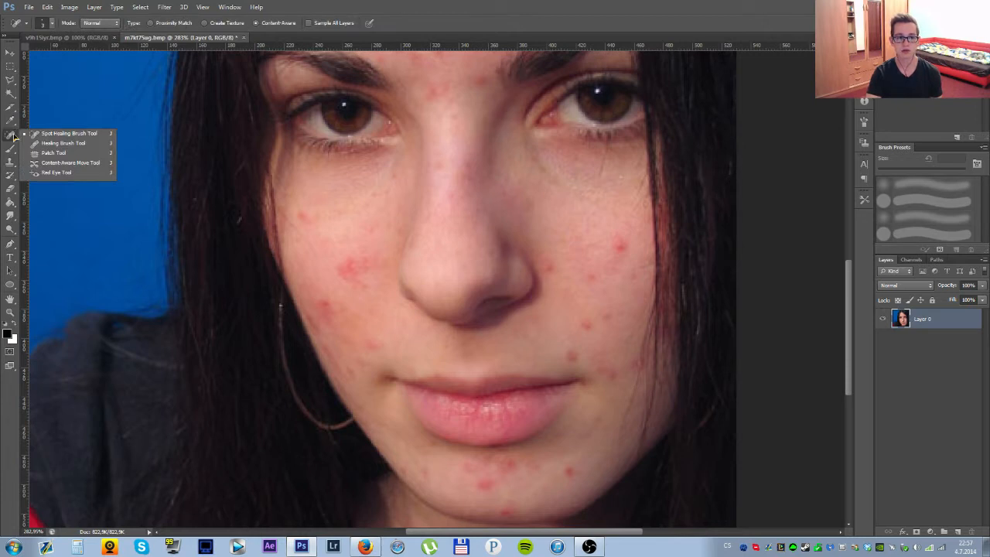
pyautogui.click(47, 133)
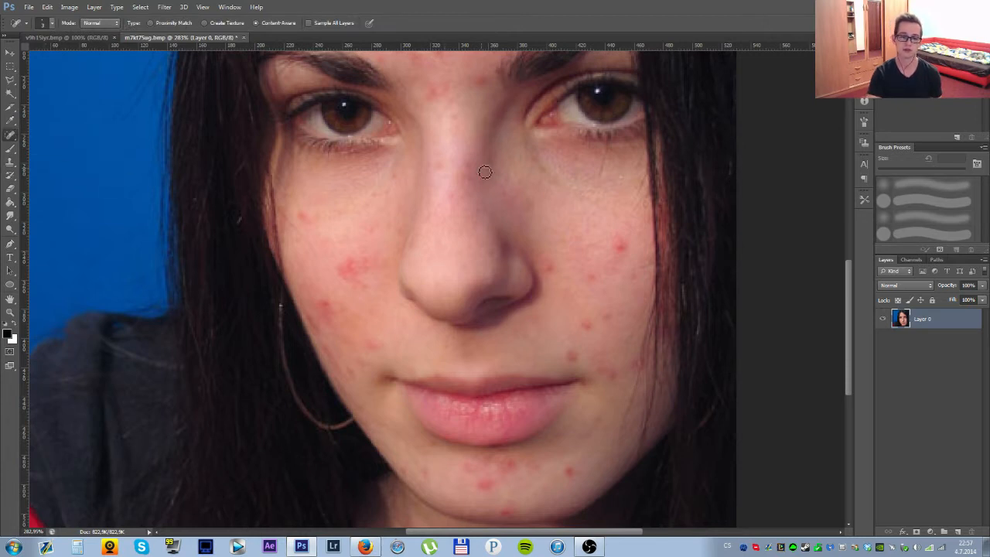
pyautogui.moveTo(485, 165); pyautogui.dragTo(436, 335)
pyautogui.scroll(-5, 433, 217)
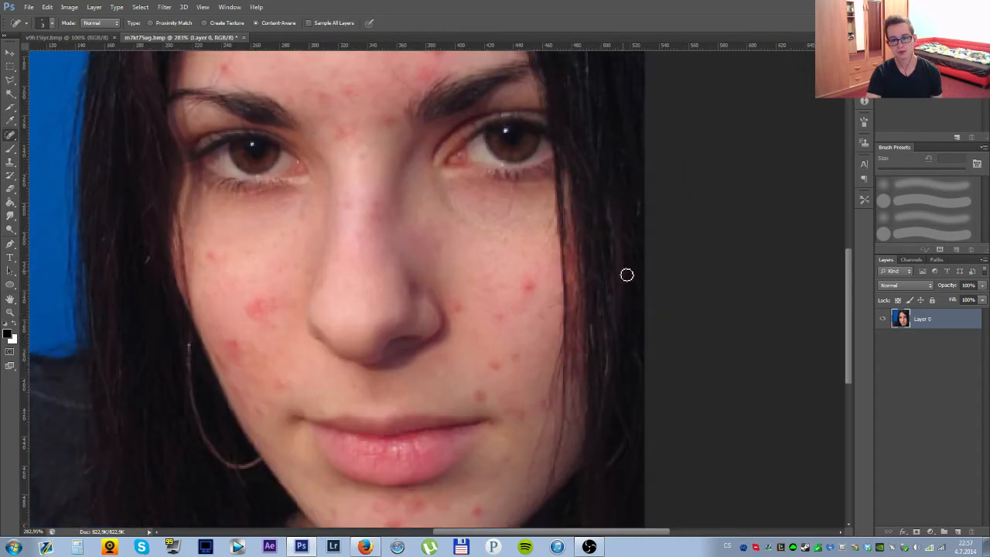
pyautogui.moveTo(529, 350)
pyautogui.mouseDown()
pyautogui.moveTo(488, 294)
pyautogui.moveTo(479, 330)
pyautogui.mouseUp()
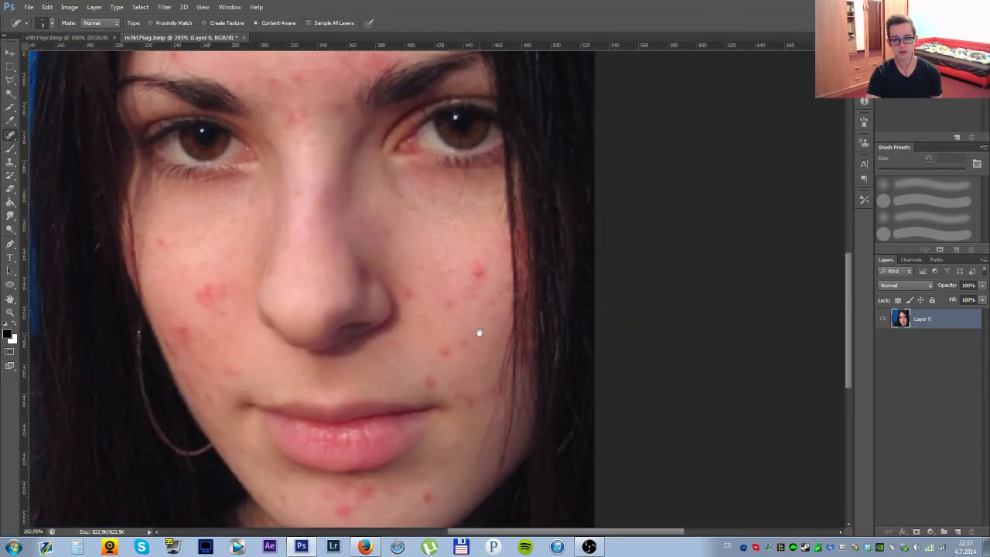
pyautogui.scroll(1, 474, 283)
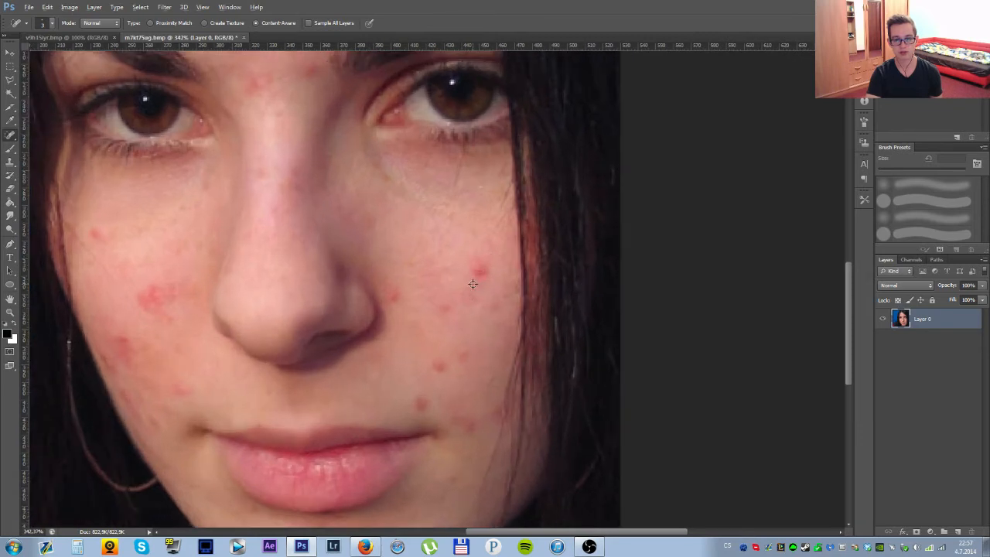
pyautogui.scroll(2, 469, 282)
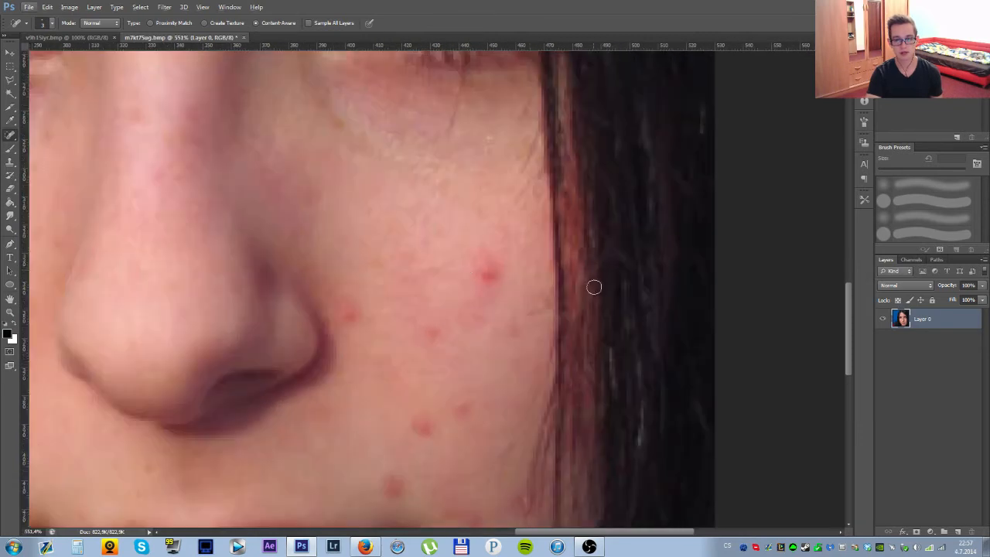
# Remove the most prominent red blemish on the woman's left cheek with the Spot Healing Brush at size 16.
pyautogui.rightClick(13, 135)
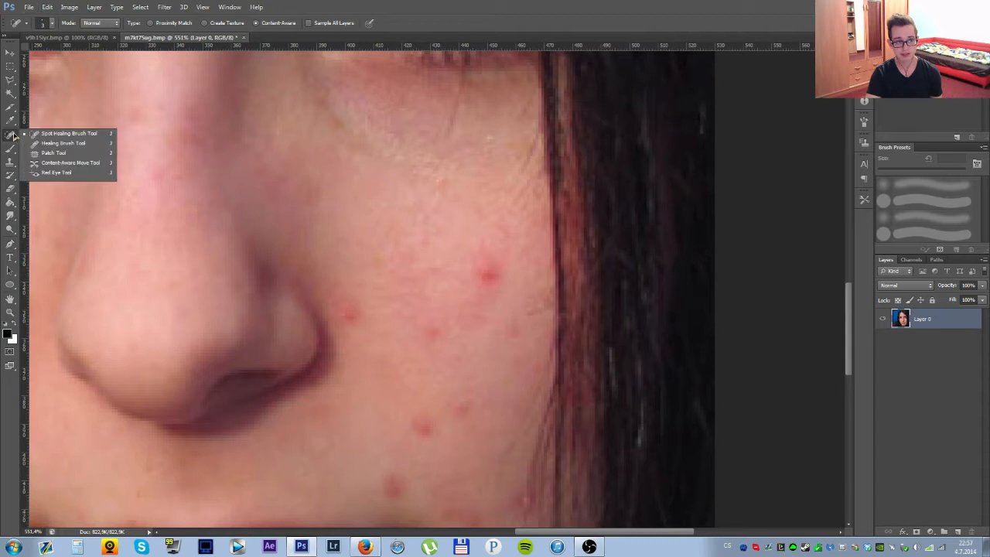
pyautogui.click(85, 135)
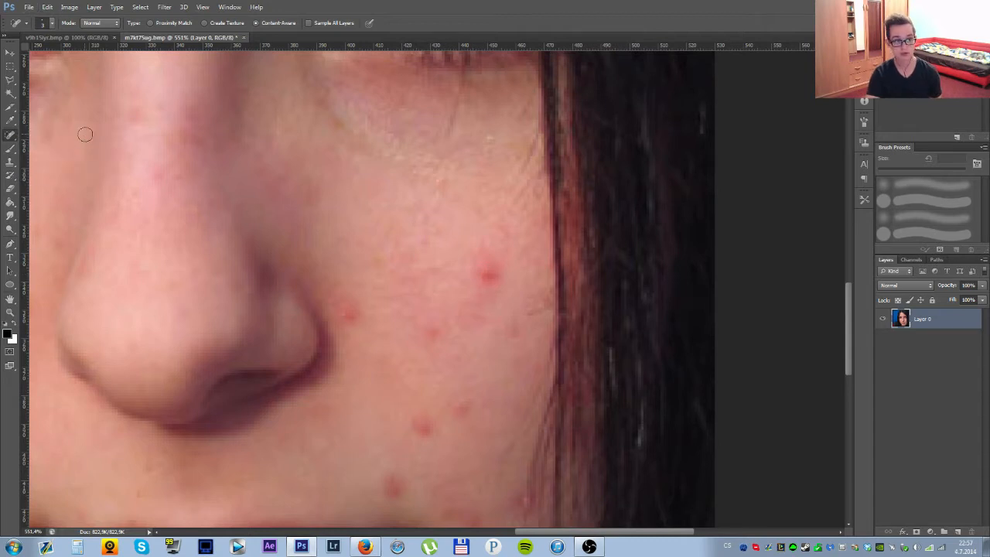
pyautogui.rightClick(8, 136)
pyautogui.click(86, 136)
pyautogui.rightClick(8, 137)
pyautogui.click(77, 135)
pyautogui.moveTo(484, 281)
pyautogui.mouseDown()
pyautogui.moveTo(492, 285)
pyautogui.moveTo(477, 286)
pyautogui.moveTo(464, 203)
pyautogui.moveTo(453, 360)
pyautogui.moveTo(467, 235)
pyautogui.mouseUp()
pyautogui.moveTo(480, 273)
pyautogui.mouseDown()
pyautogui.moveTo(476, 280)
pyautogui.moveTo(484, 272)
pyautogui.mouseUp()
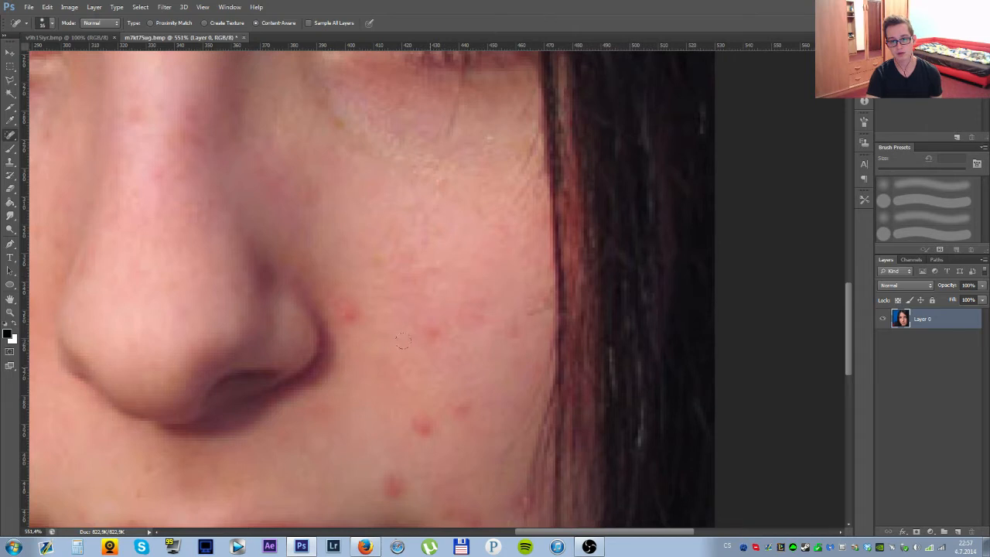
# Heal the small red spot in the middle of the woman's left cheek with the Spot Healing Brush.
pyautogui.scroll(-5, 456, 263)
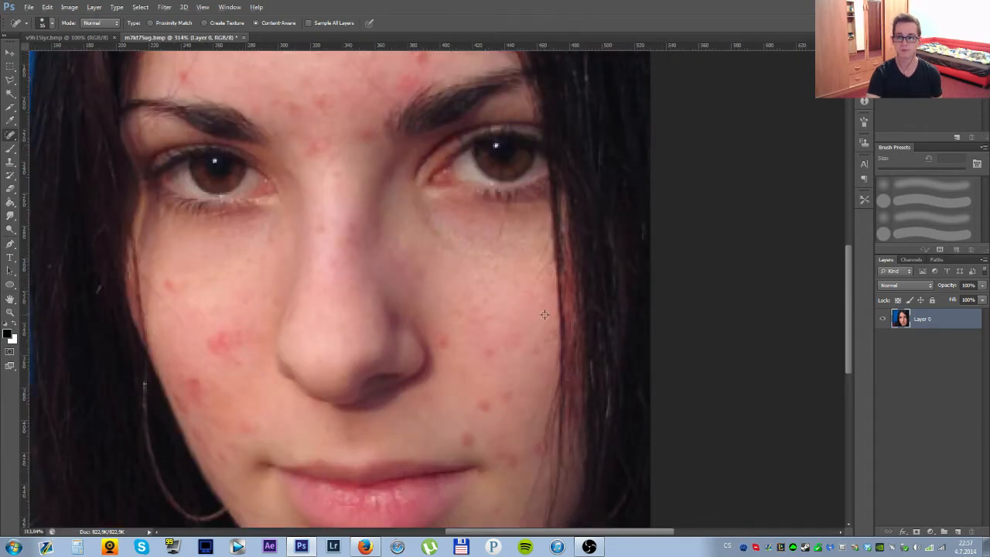
pyautogui.scroll(-3, 545, 315)
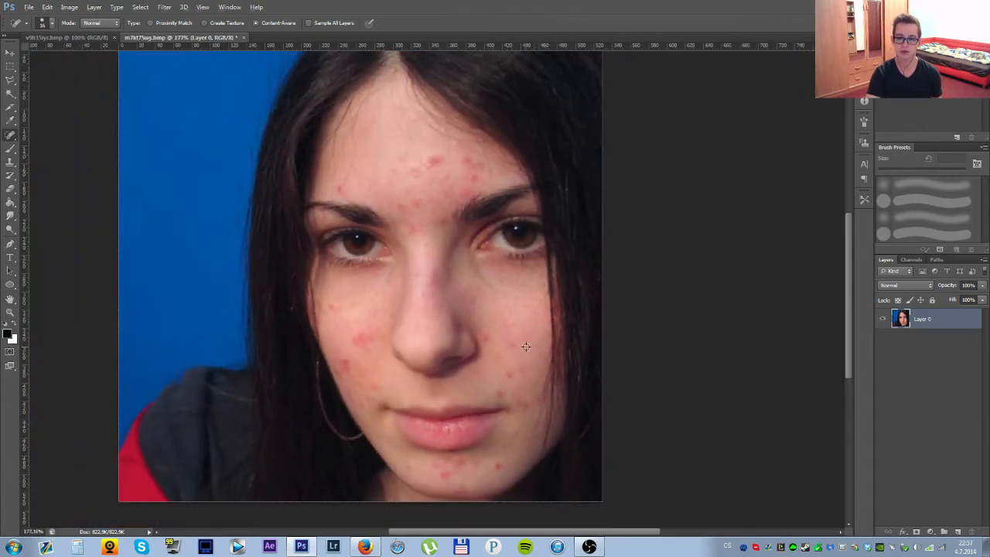
pyautogui.scroll(4, 574, 365)
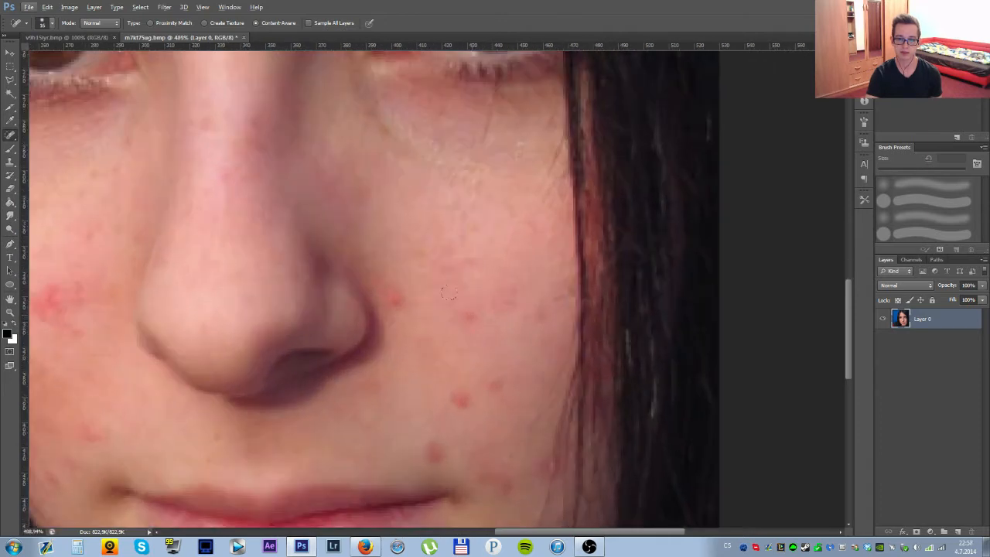
pyautogui.moveTo(462, 313); pyautogui.dragTo(487, 317)
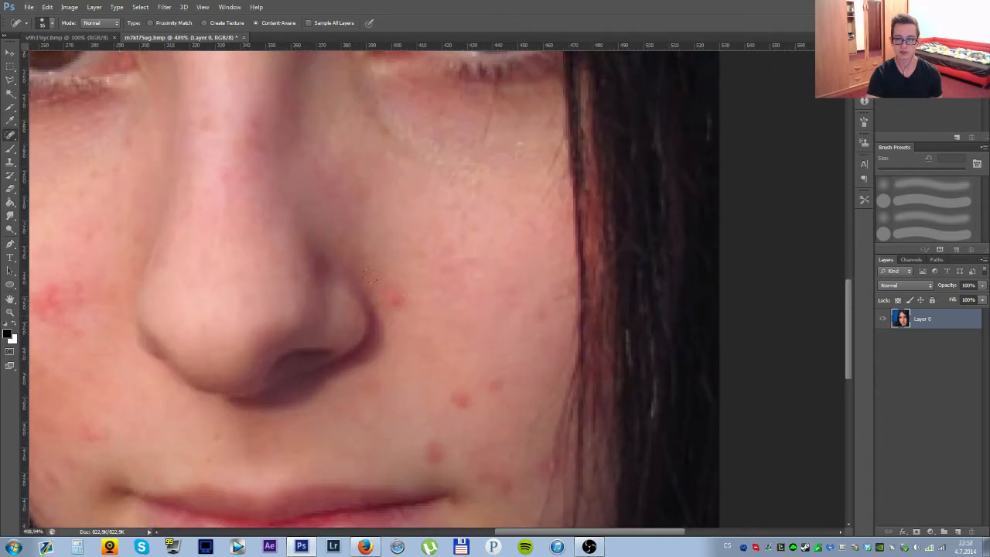
# Try to remove the blemish beside the nostril with the Spot Healing Brush at size 16, and undo the strokes.
pyautogui.click(395, 298)
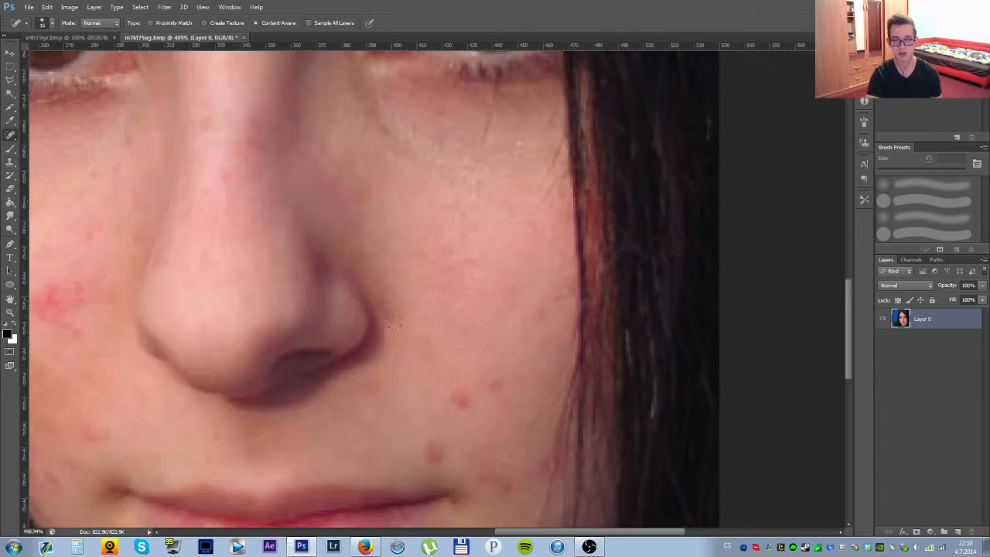
pyautogui.scroll(2, 394, 320)
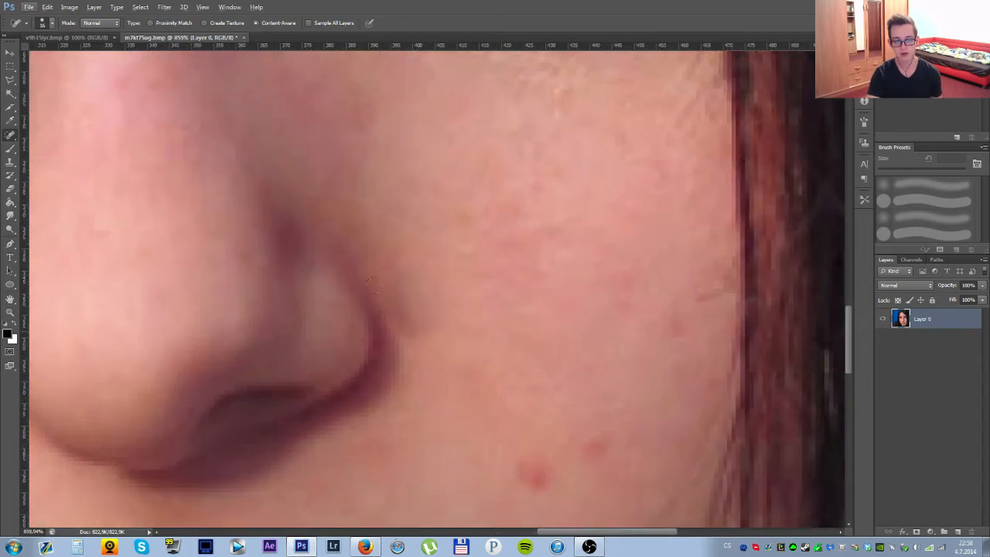
pyautogui.moveTo(443, 349); pyautogui.dragTo(408, 256)
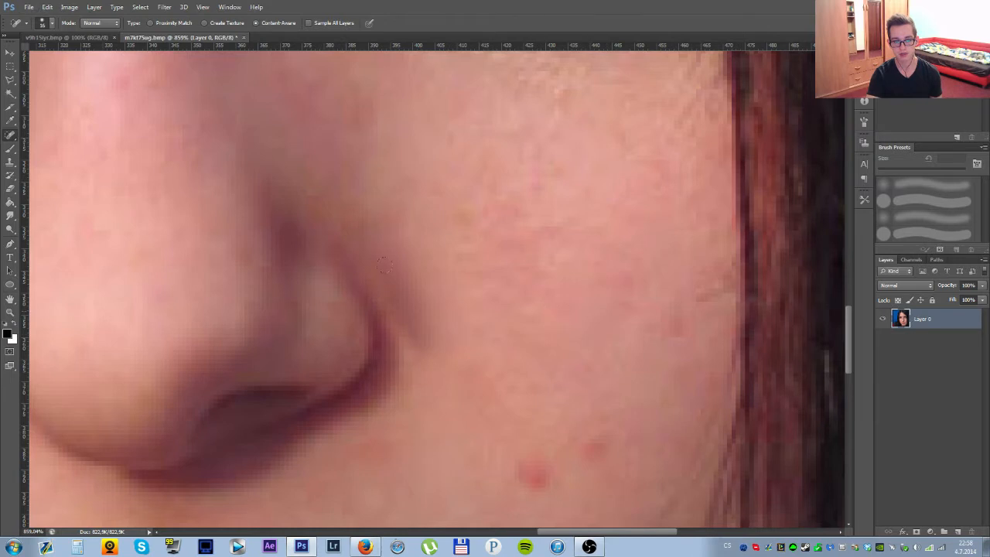
pyautogui.hotkey('ctrl', 'alt', 'z')
pyautogui.hotkey('ctrl', 'alt', 'z')
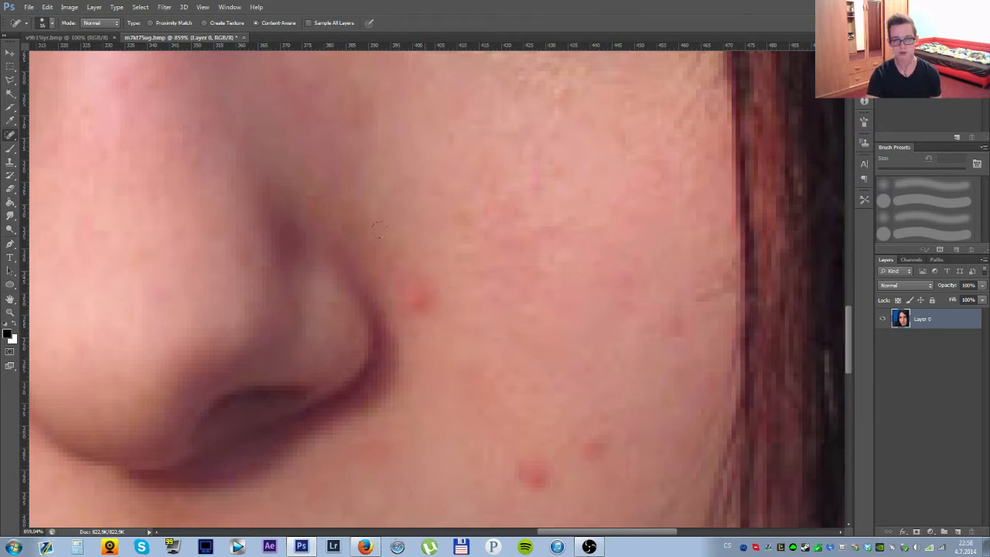
# Heal the blemish beside the nostril using a smaller Spot Healing Brush.
pyautogui.click(430, 301)
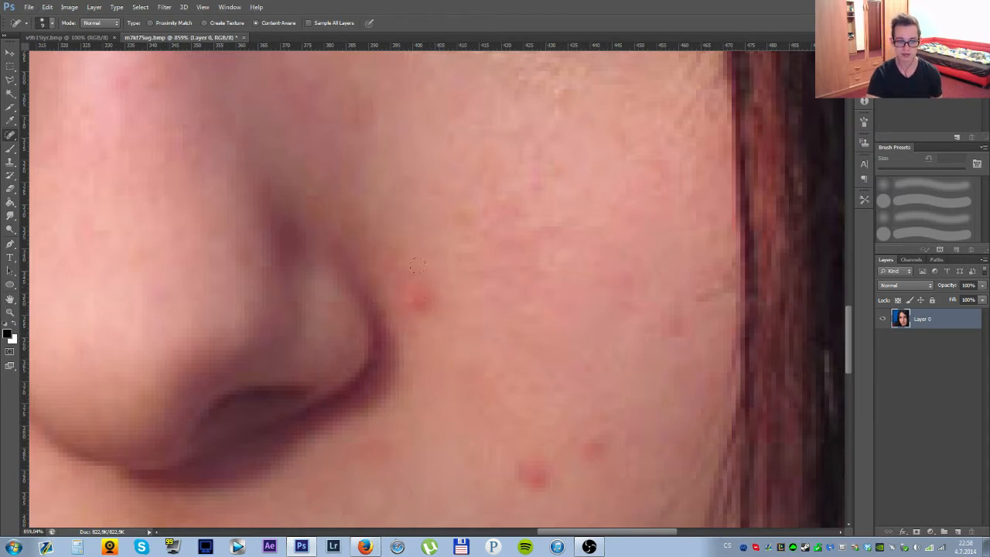
pyautogui.moveTo(416, 265)
pyautogui.mouseDown()
pyautogui.moveTo(437, 290)
pyautogui.moveTo(429, 302)
pyautogui.mouseUp()
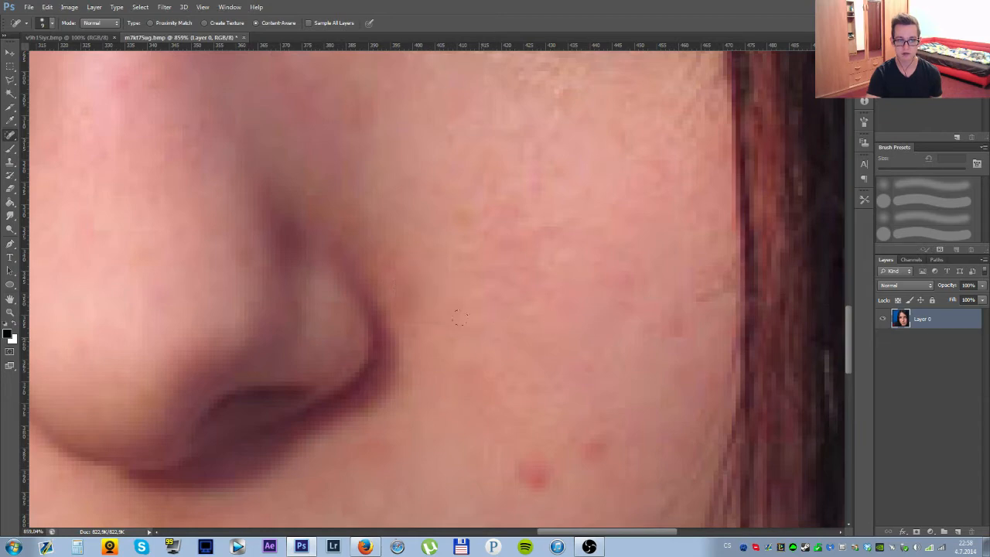
pyautogui.scroll(-6, 459, 317)
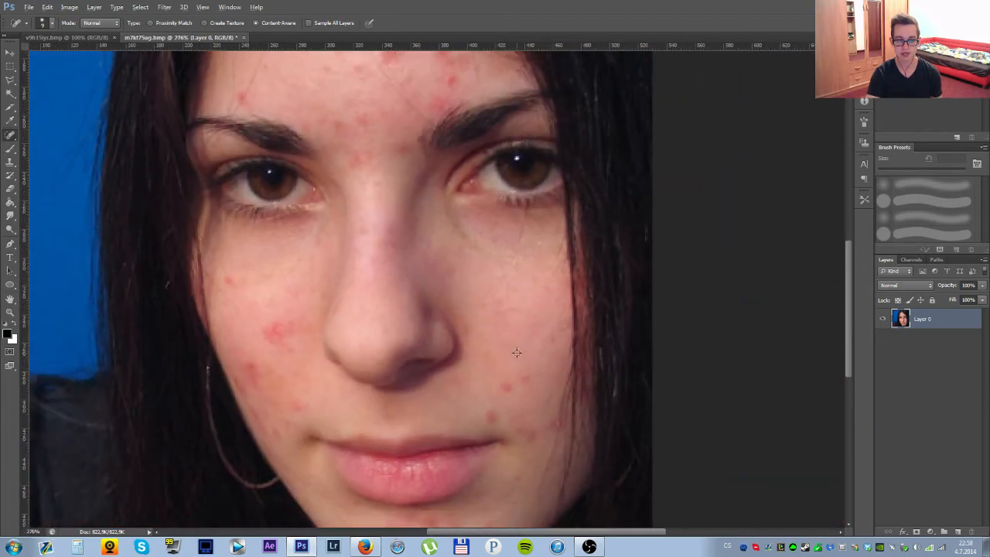
pyautogui.scroll(-1, 517, 353)
# Heal the two neighbouring small blemishes on the lower part of the woman's left cheek.
pyautogui.scroll(4, 517, 352)
pyautogui.click(511, 352)
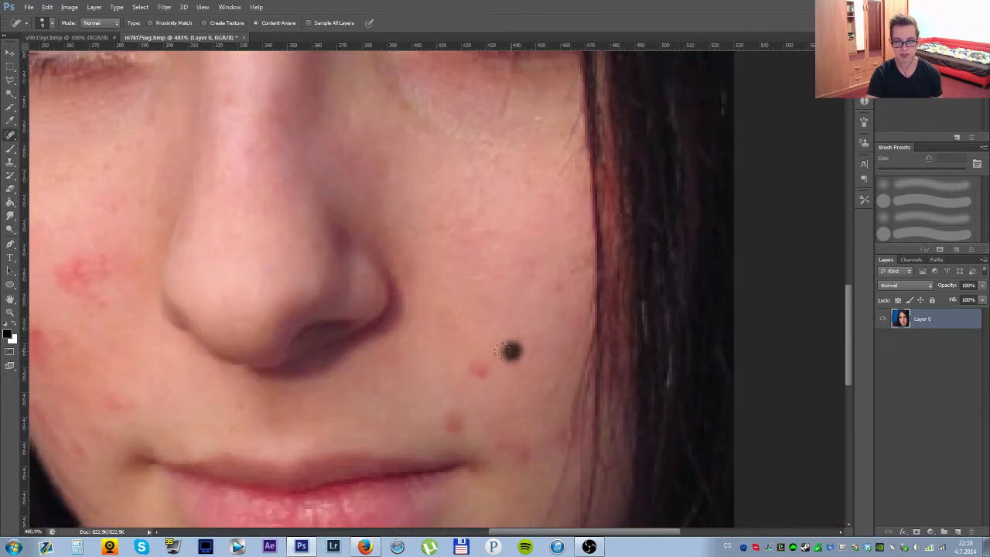
pyautogui.scroll(-3, 533, 332)
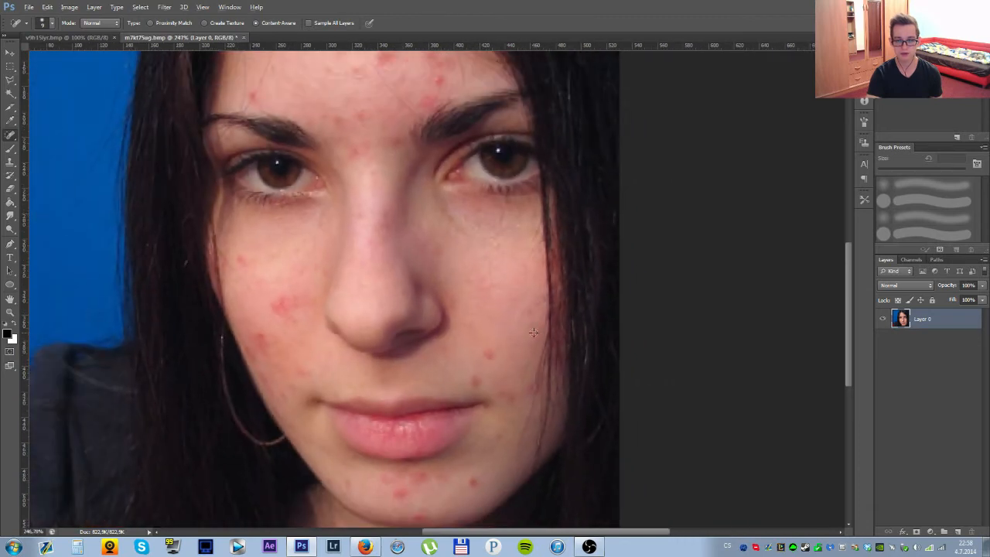
pyautogui.click(485, 355)
pyautogui.scroll(-2, 503, 353)
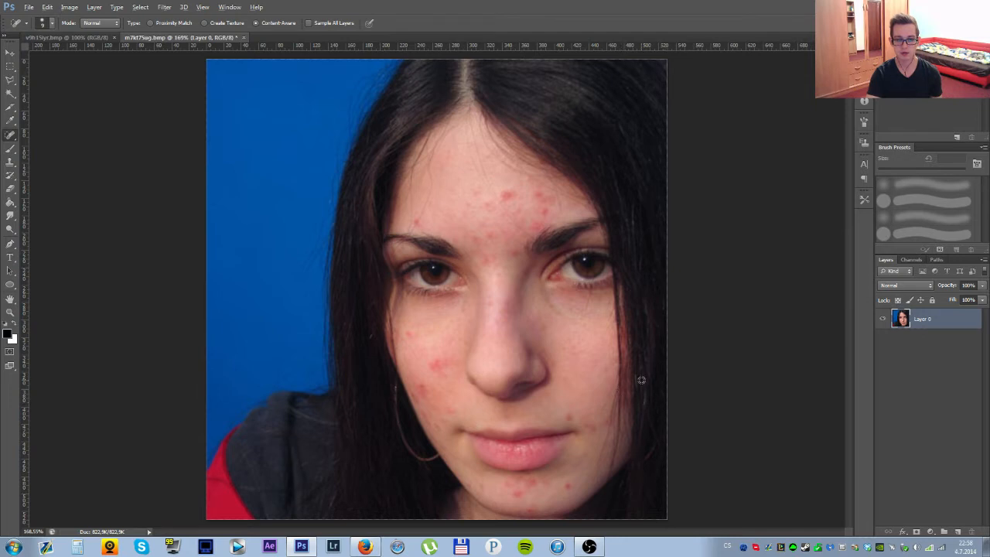
# Switch to the Healing Brush, sample clean cheek skin and paint over the blemish just above the corner of the mouth.
pyautogui.scroll(3, 601, 378)
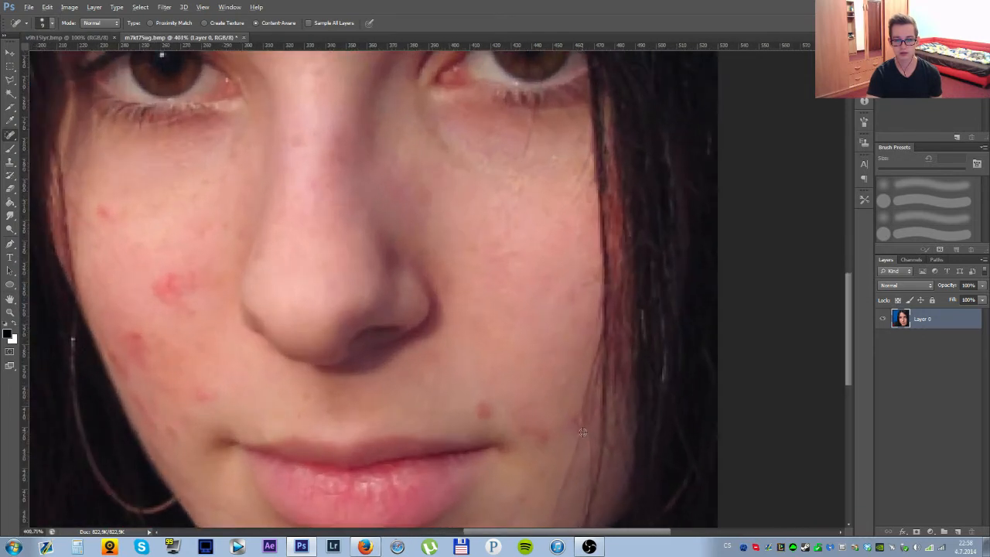
pyautogui.moveTo(526, 435); pyautogui.dragTo(477, 340)
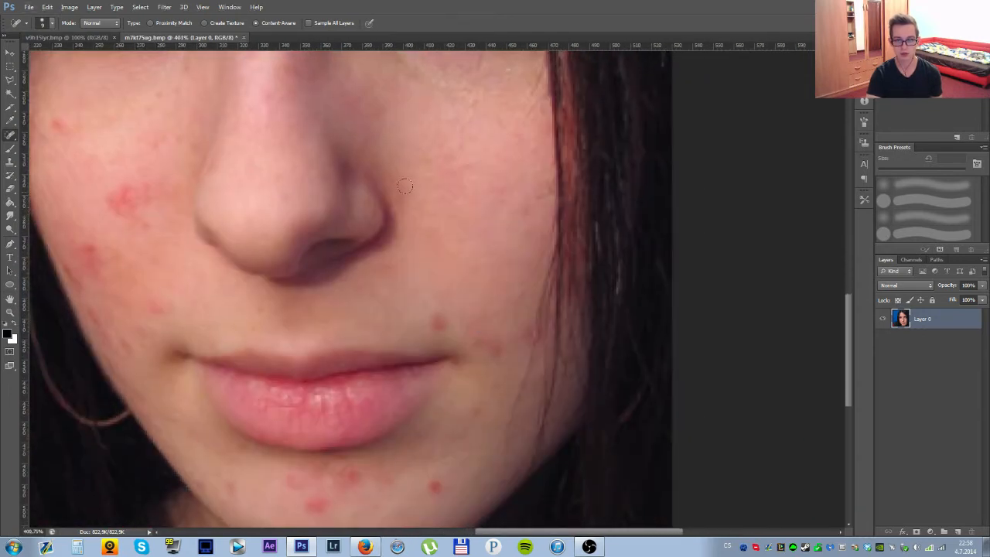
pyautogui.rightClick(10, 136)
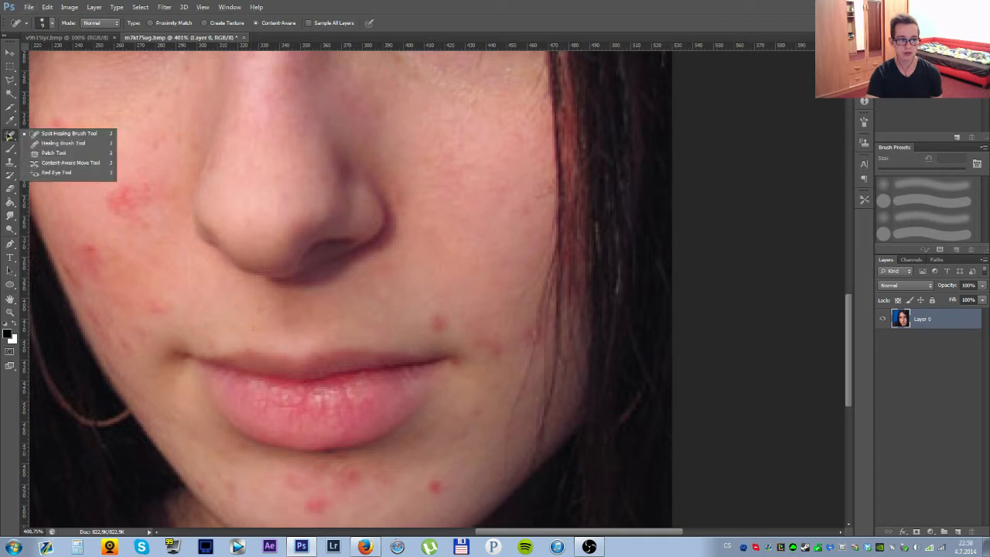
pyautogui.click(62, 143)
pyautogui.scroll(1, 436, 318)
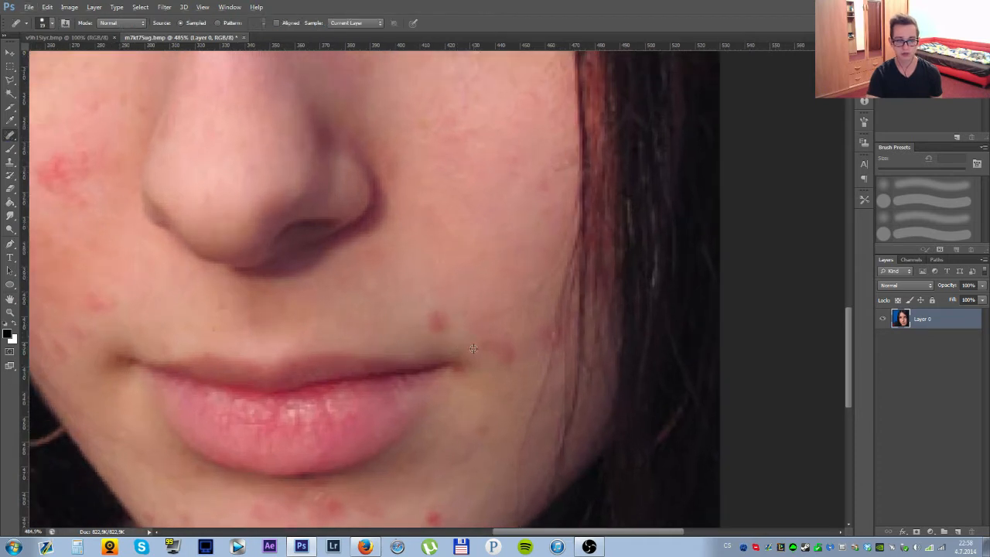
pyautogui.click(442, 325)
pyautogui.click(498, 205)
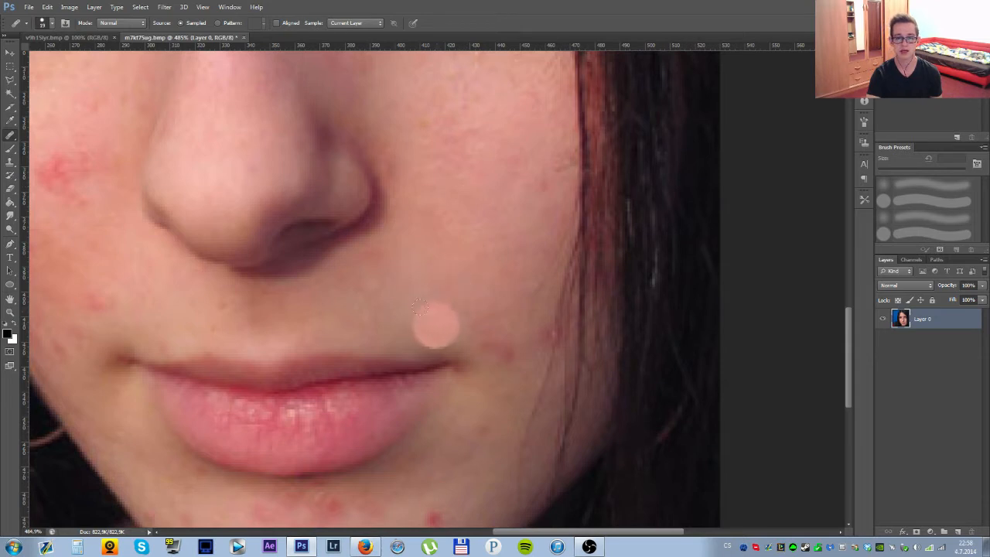
# Heal the red spots beside the corner of the mouth with the Healing Brush.
pyautogui.click(437, 323)
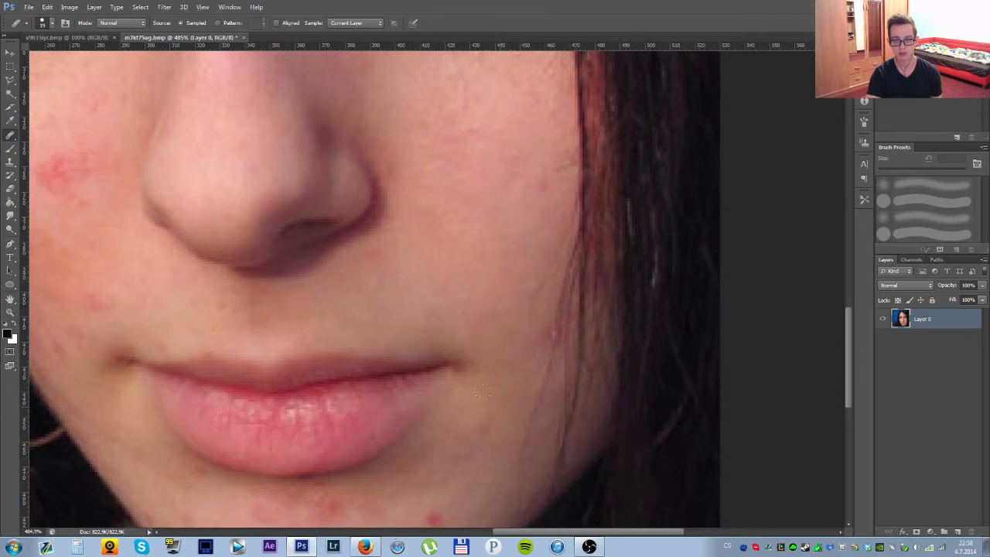
# Switch to the Patch Tool and try to patch the red blemish above the woman's right eyebrow with clean forehead skin, then deselect.
pyautogui.moveTo(503, 230); pyautogui.dragTo(488, 338)
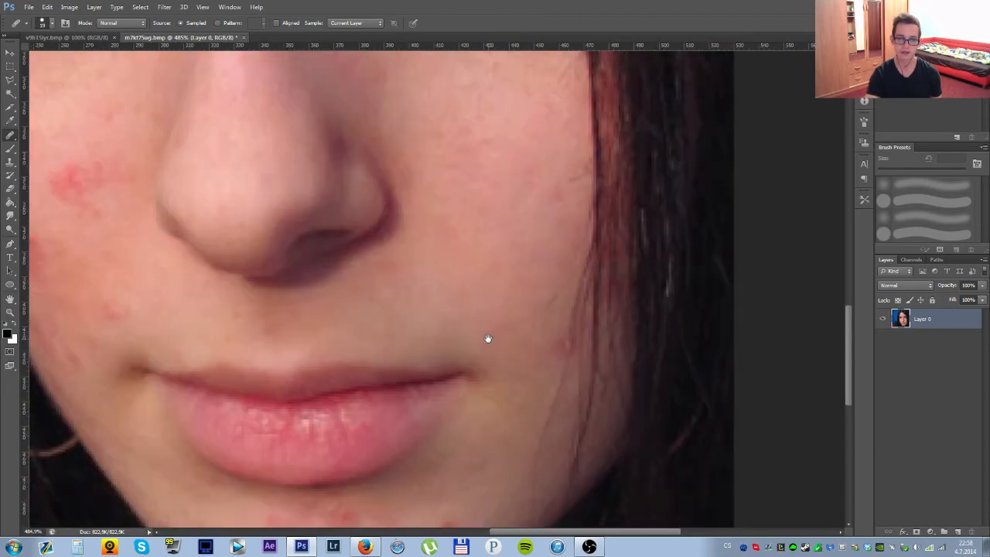
pyautogui.moveTo(485, 153); pyautogui.dragTo(472, 307)
pyautogui.moveTo(265, 246); pyautogui.dragTo(616, 345)
pyautogui.moveTo(542, 268); pyautogui.dragTo(519, 338)
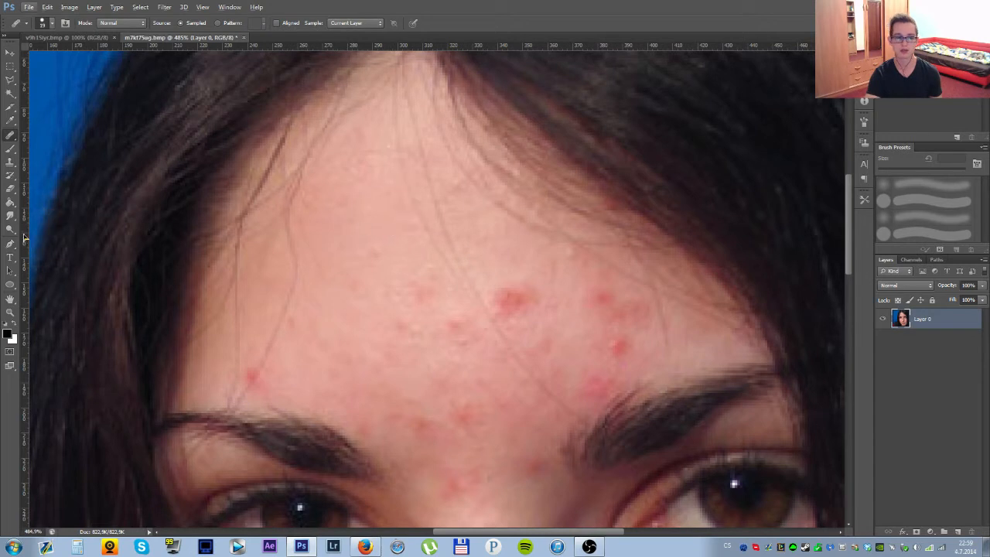
pyautogui.rightClick(17, 141)
pyautogui.click(53, 152)
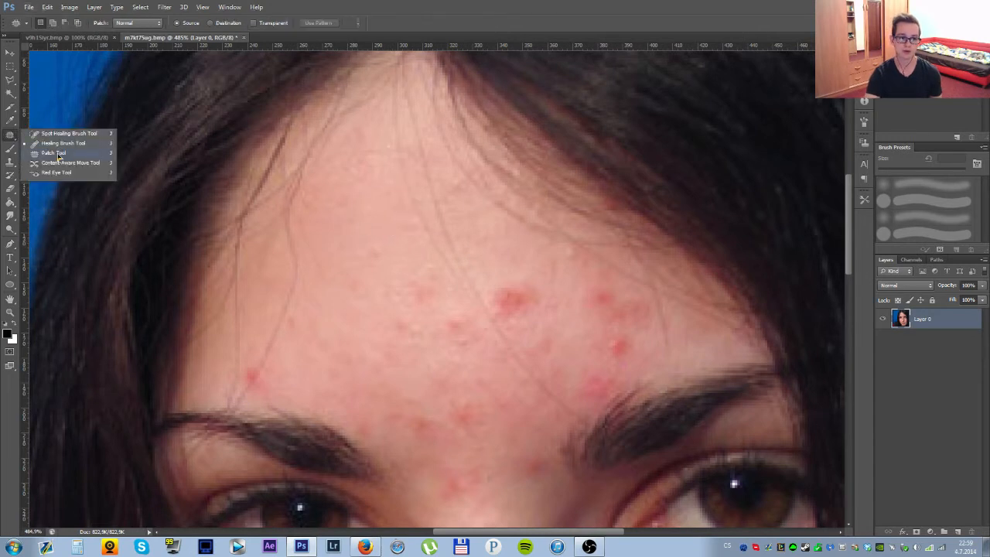
pyautogui.moveTo(447, 334); pyautogui.dragTo(357, 172)
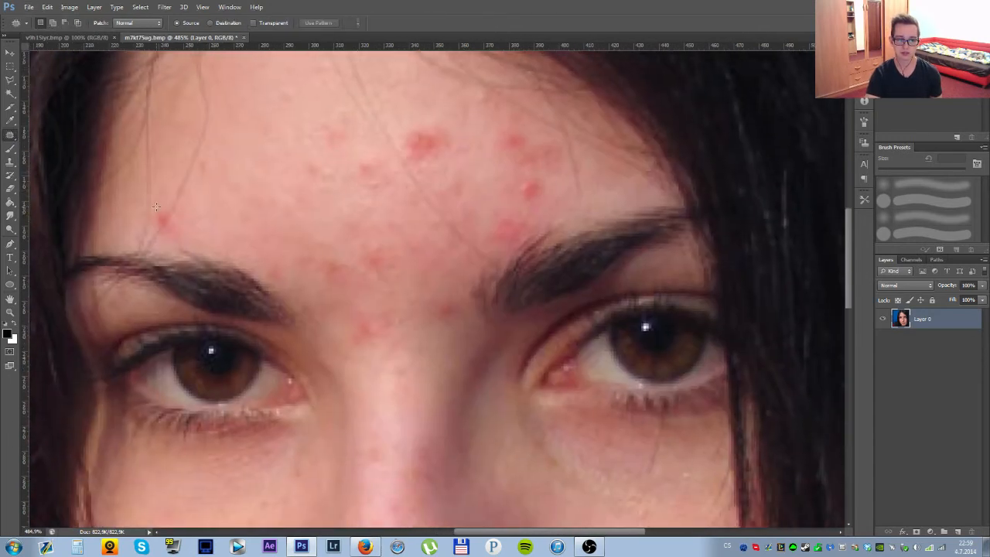
pyautogui.moveTo(180, 211)
pyautogui.mouseDown()
pyautogui.moveTo(150, 208)
pyautogui.moveTo(160, 229)
pyautogui.moveTo(221, 206)
pyautogui.moveTo(262, 161)
pyautogui.mouseUp()
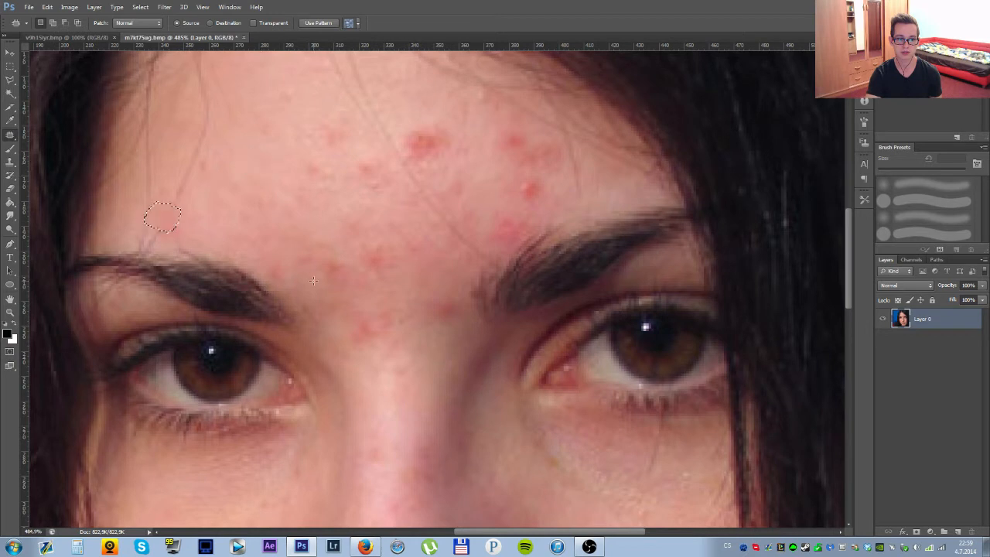
pyautogui.hotkey('ctrl', 'd')
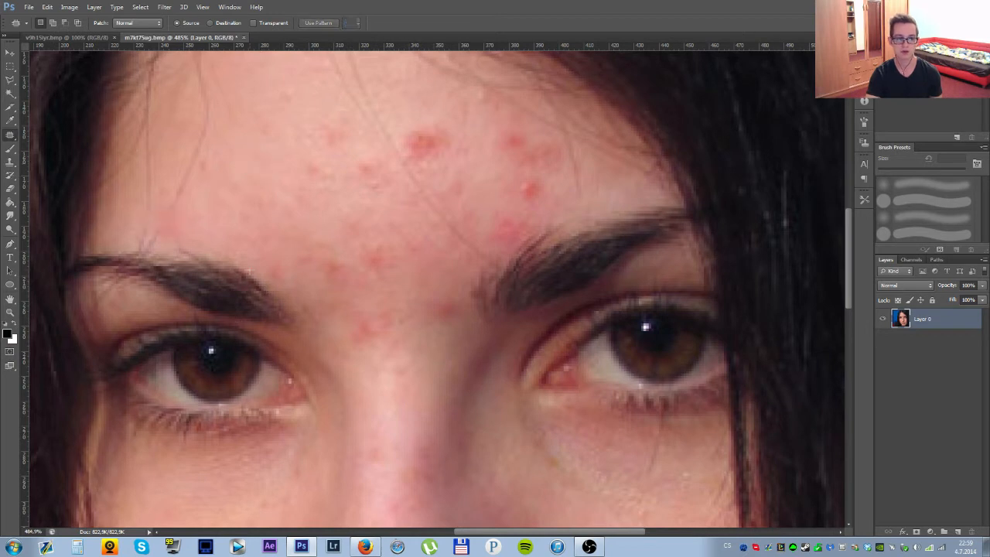
# Undo the deselection and the patch on the blemish above the woman's right eyebrow.
pyautogui.moveTo(197, 209); pyautogui.dragTo(443, 217)
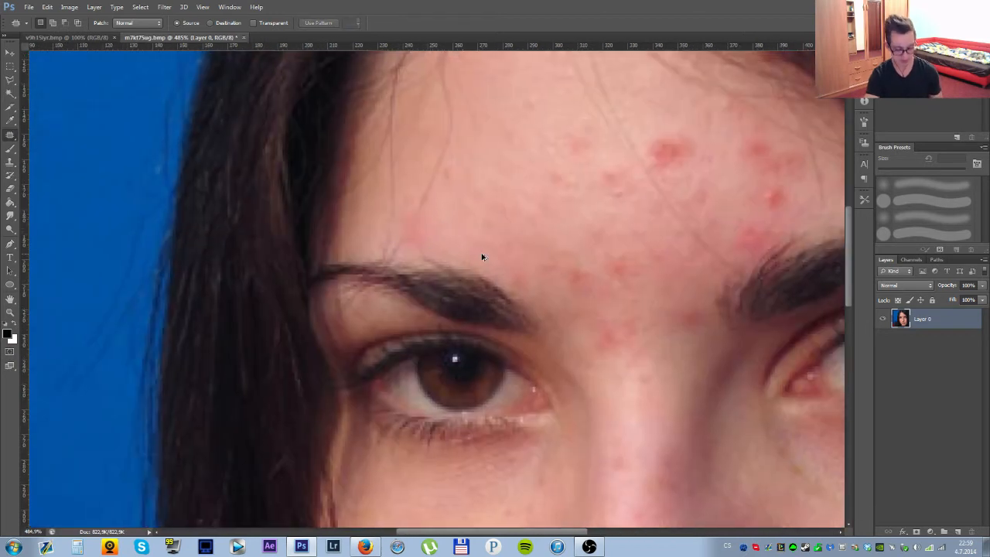
pyautogui.hotkey('ctrl', 'alt', 'z')
pyautogui.hotkey('ctrl', 'alt', 'z')
# Patch the small red blemish high on the woman's right cheek, below the eye, with neighbouring clean skin and deselect.
pyautogui.moveTo(446, 246); pyautogui.dragTo(248, 76)
pyautogui.moveTo(338, 350); pyautogui.dragTo(403, 225)
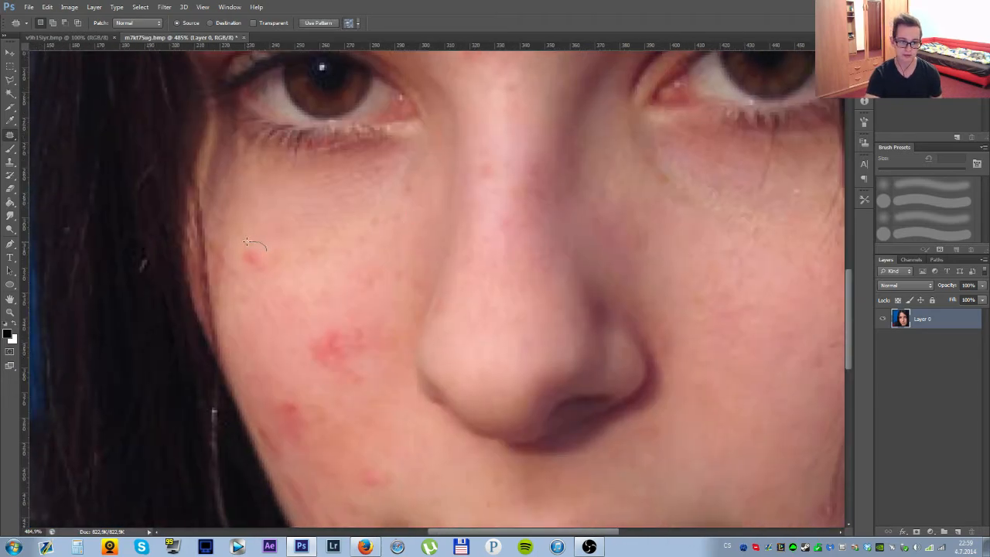
pyautogui.moveTo(258, 255); pyautogui.dragTo(317, 267)
pyautogui.hotkey('ctrl', 'd')
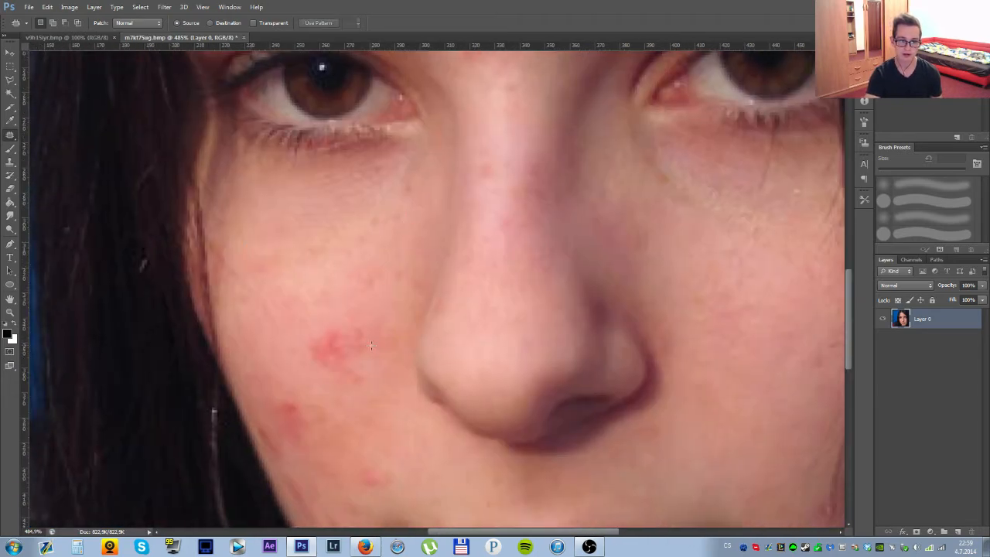
# Try the Content-Aware Move Tool on the large red blemish on the woman's right cheek, then undo the move.
pyautogui.scroll(-2, 376, 309)
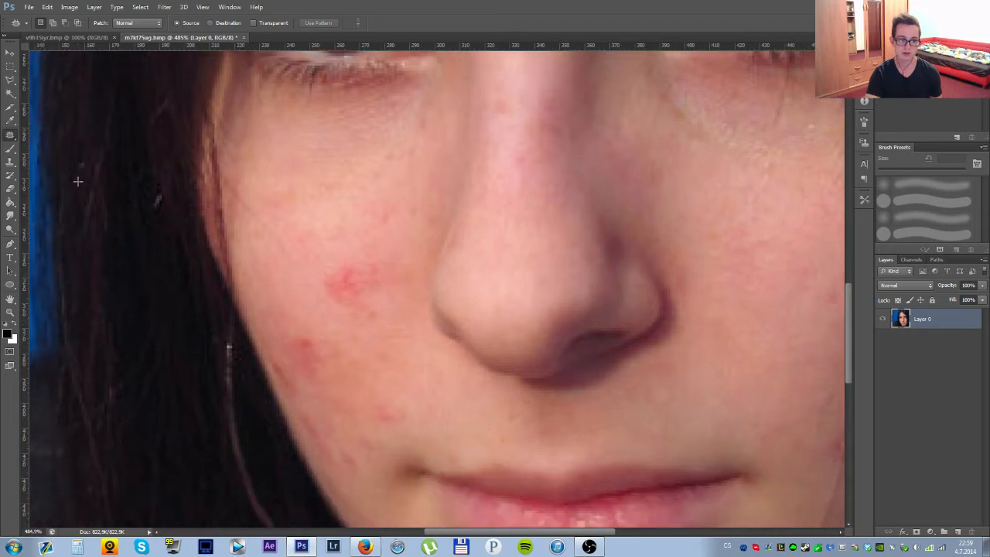
pyautogui.rightClick(10, 135)
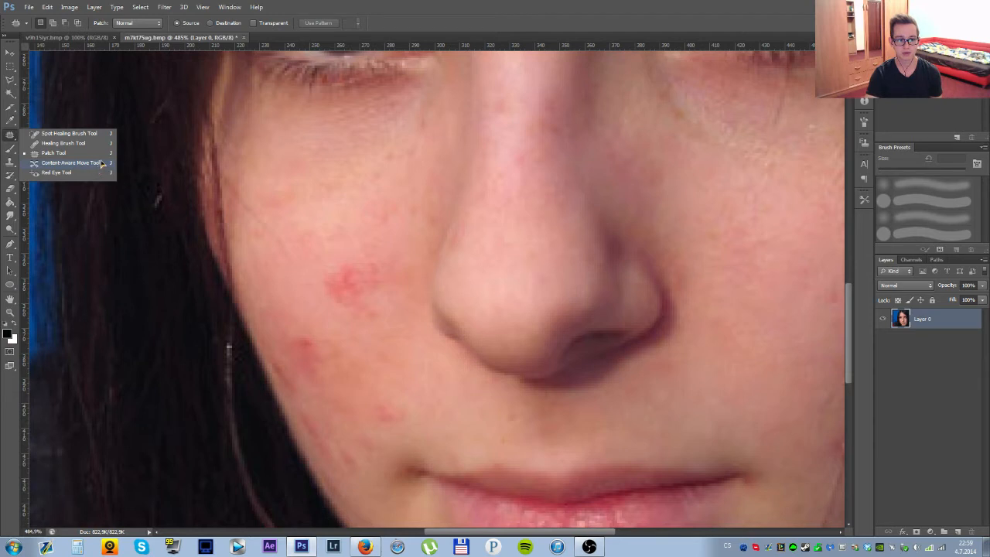
pyautogui.click(69, 162)
pyautogui.moveTo(385, 269)
pyautogui.mouseDown()
pyautogui.moveTo(337, 257)
pyautogui.moveTo(319, 281)
pyautogui.moveTo(389, 296)
pyautogui.moveTo(384, 265)
pyautogui.moveTo(357, 273)
pyautogui.moveTo(328, 225)
pyautogui.moveTo(351, 246)
pyautogui.moveTo(359, 276)
pyautogui.moveTo(335, 318)
pyautogui.moveTo(327, 217)
pyautogui.moveTo(340, 257)
pyautogui.moveTo(357, 260)
pyautogui.moveTo(354, 277)
pyautogui.moveTo(340, 198)
pyautogui.moveTo(383, 302)
pyautogui.moveTo(445, 270)
pyautogui.moveTo(564, 311)
pyautogui.moveTo(334, 293)
pyautogui.moveTo(353, 292)
pyautogui.moveTo(321, 303)
pyautogui.moveTo(344, 388)
pyautogui.moveTo(380, 350)
pyautogui.moveTo(359, 291)
pyautogui.mouseUp()
pyautogui.hotkey('ctrl', 'z')
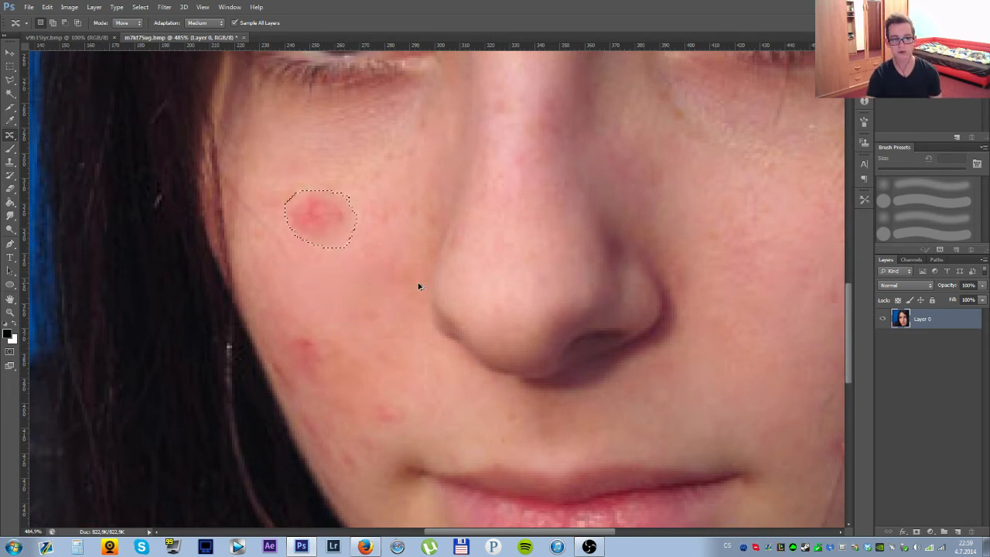
pyautogui.hotkey('ctrl', 'z')
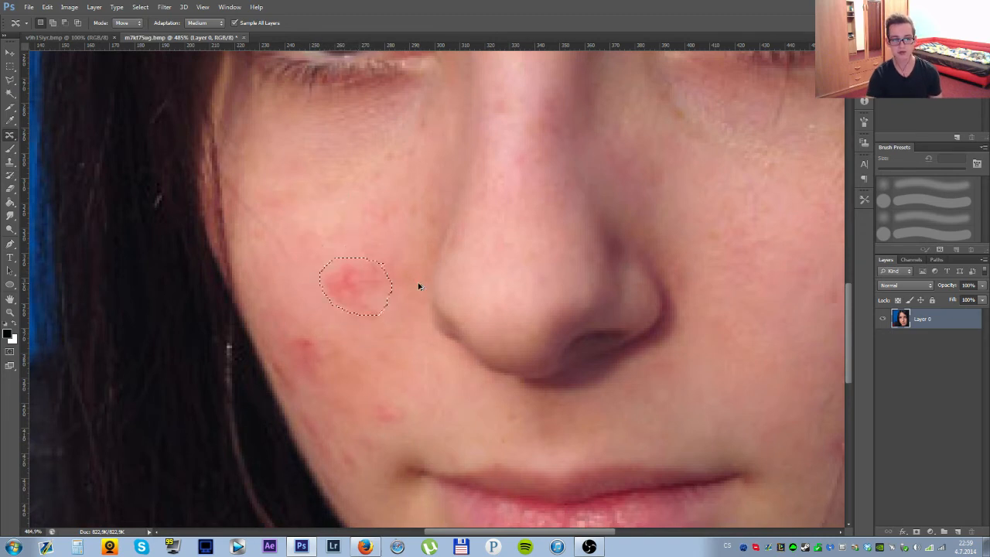
pyautogui.rightClick(11, 136)
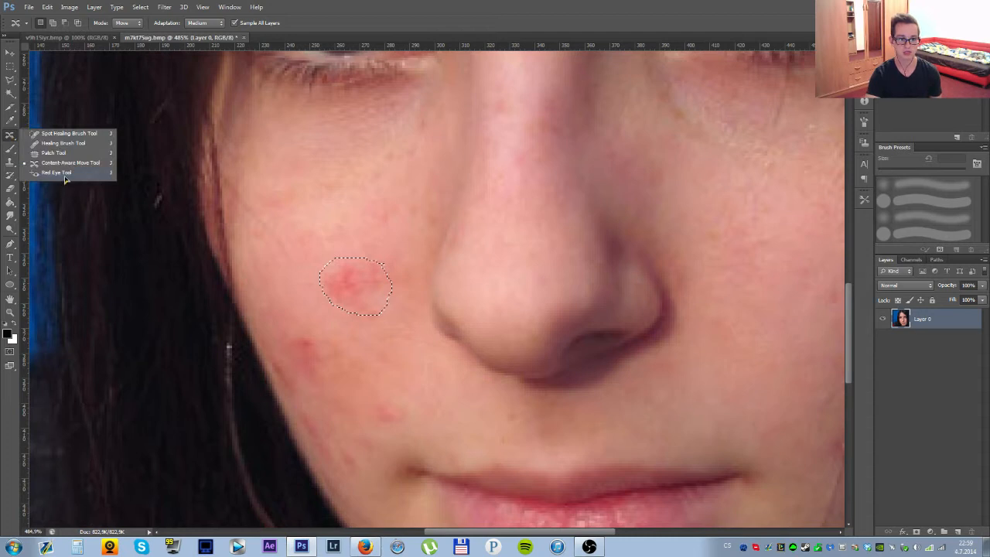
pyautogui.click(58, 136)
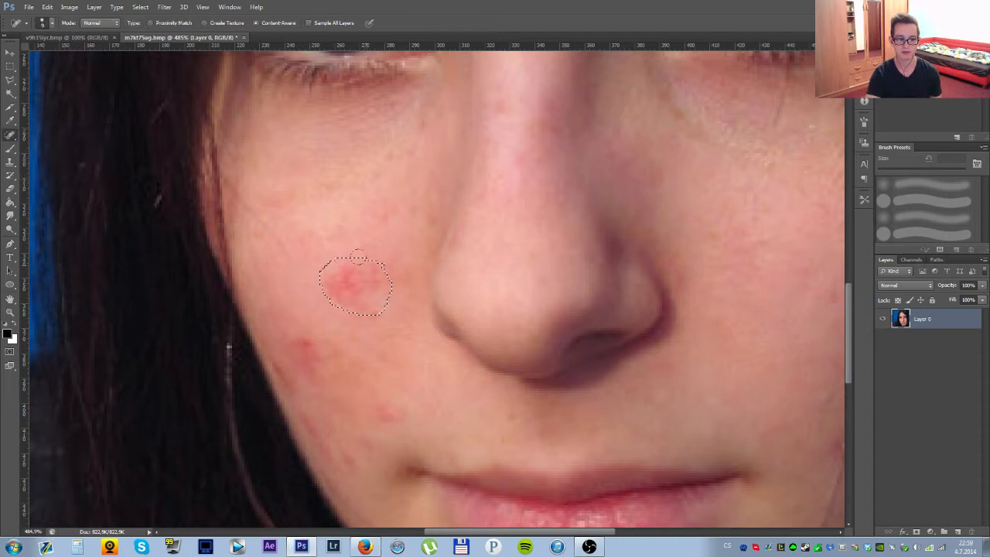
pyautogui.rightClick(11, 68)
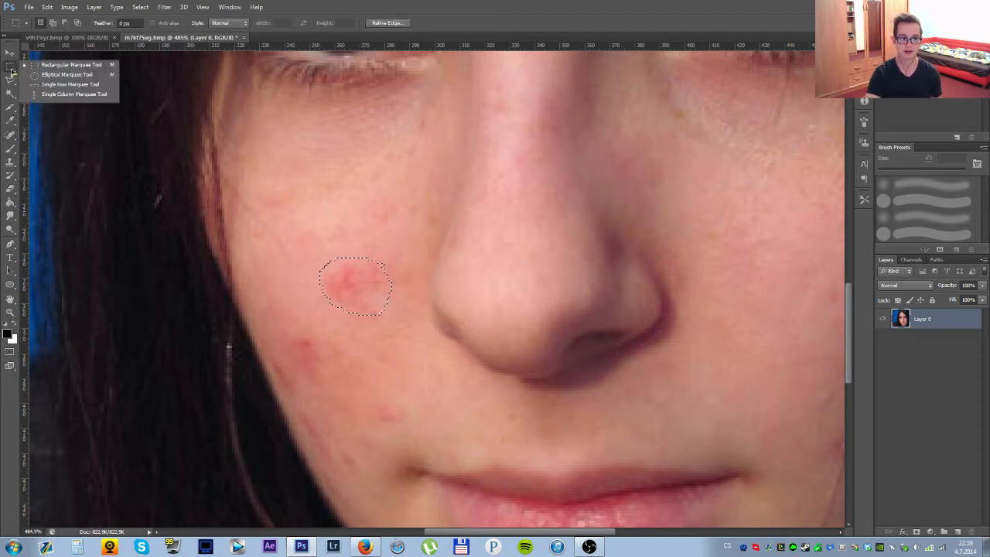
# Clear the old selection and outline the large red blemish on the woman's right cheek with the Lasso Tool.
pyautogui.rightClick(10, 83)
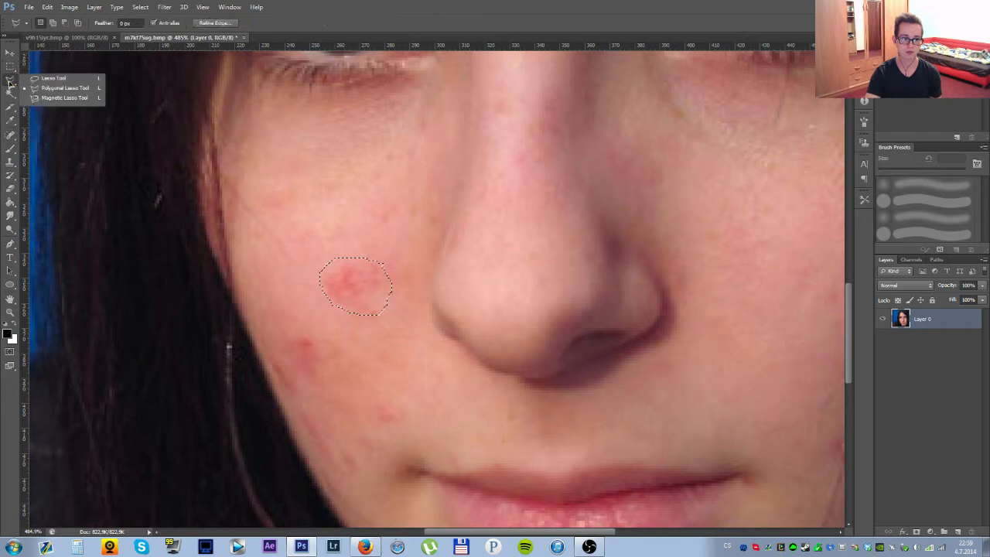
pyautogui.click(53, 78)
pyautogui.click(408, 296)
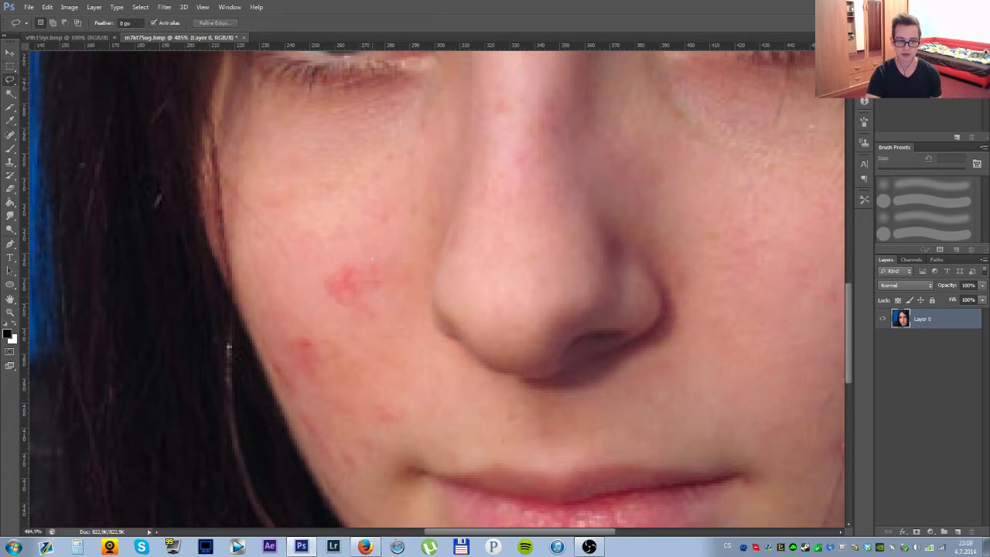
pyautogui.moveTo(380, 263); pyautogui.dragTo(382, 261)
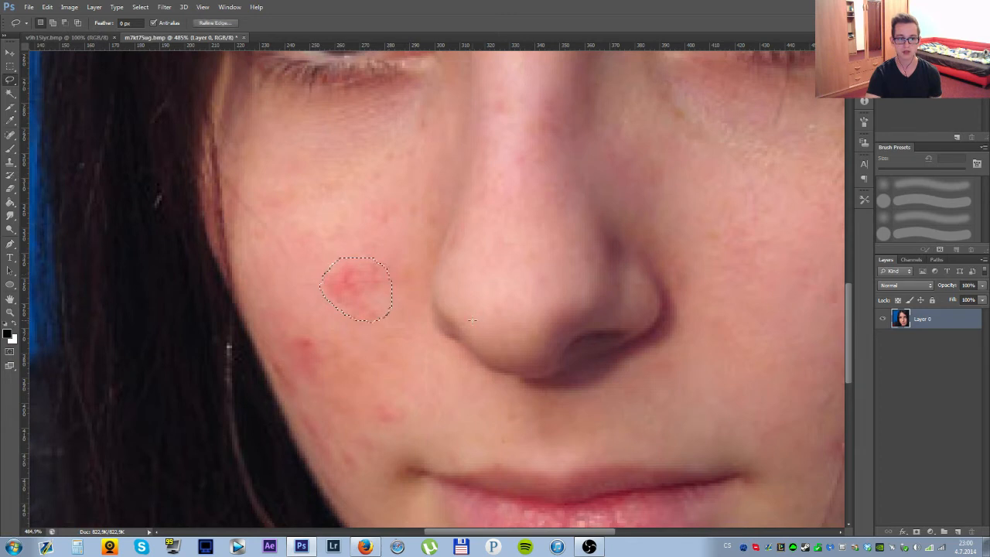
# Fill the selected cheek blemish using Content-Aware contents and deselect.
pyautogui.click(69, 7)
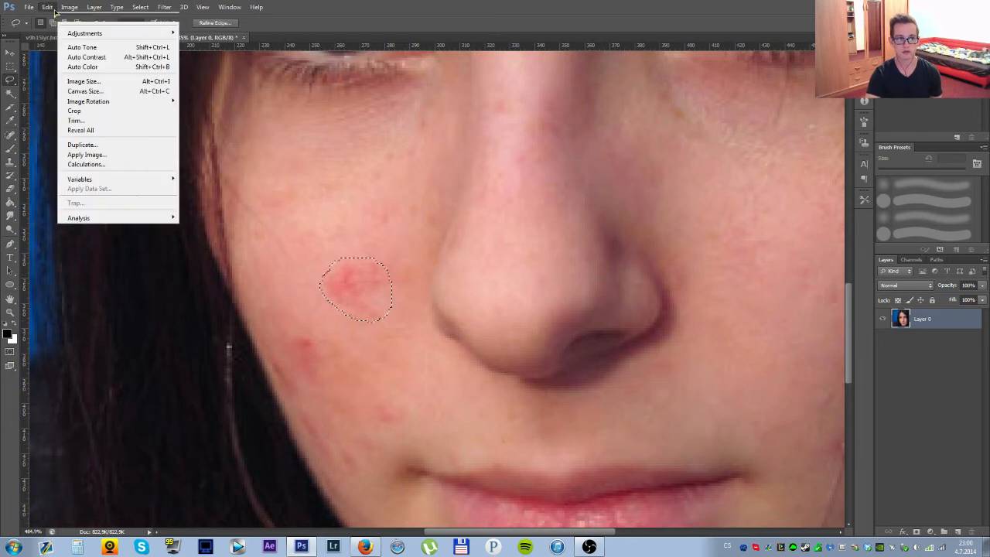
pyautogui.moveTo(47, 7)
pyautogui.click(69, 154)
pyautogui.click(611, 159)
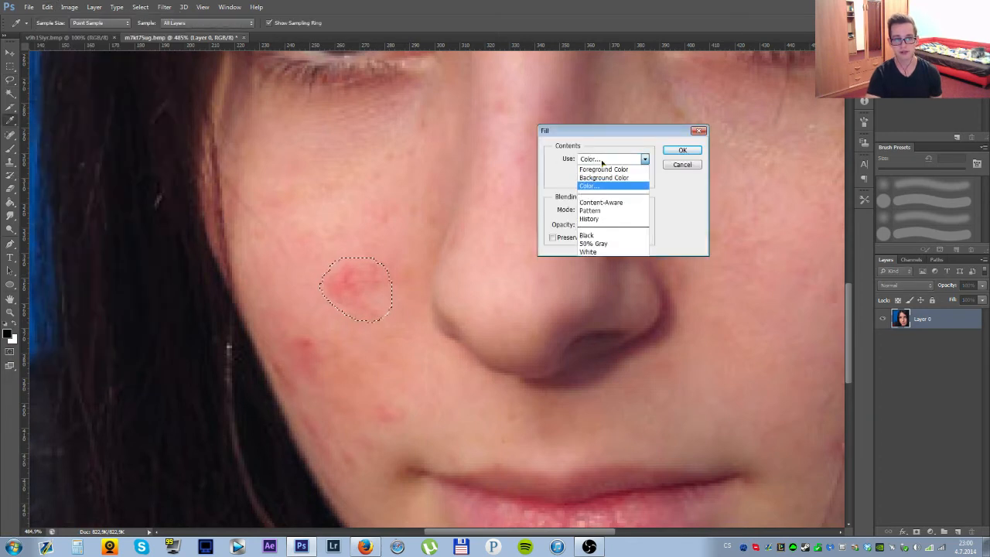
pyautogui.click(613, 203)
pyautogui.click(678, 153)
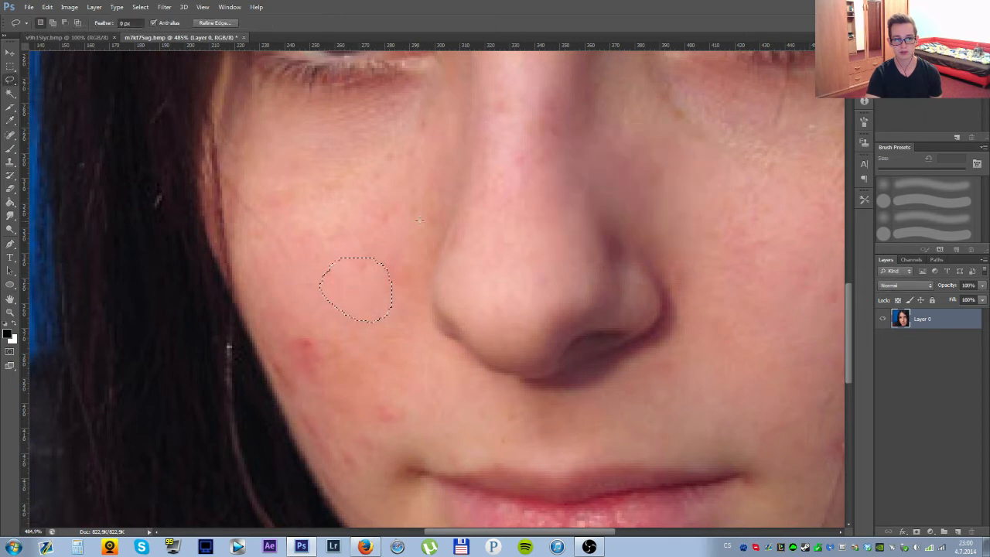
pyautogui.hotkey('ctrl', 'd')
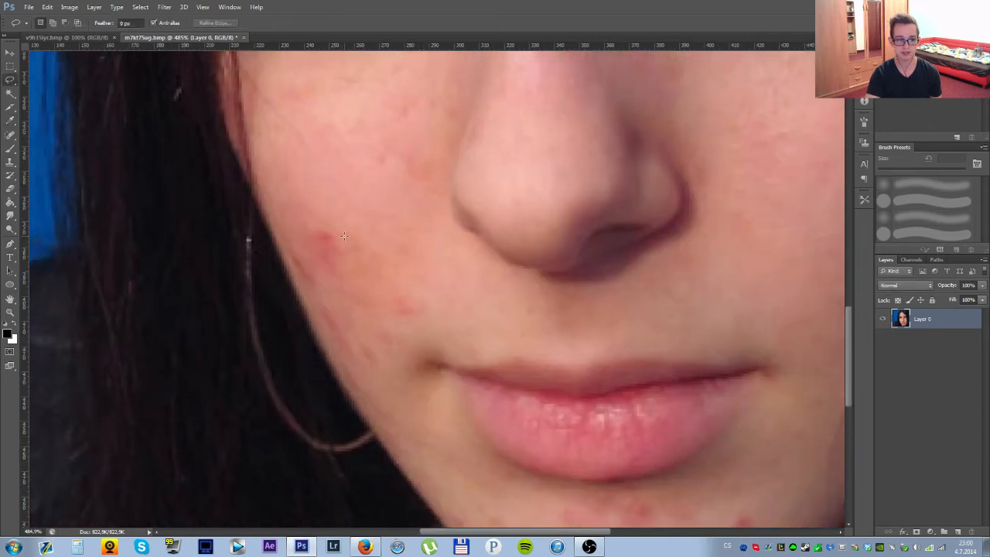
# Outline the red blemish lower on the woman's right cheek, near the face edge, with the Lasso Tool.
pyautogui.moveTo(350, 271); pyautogui.dragTo(347, 229)
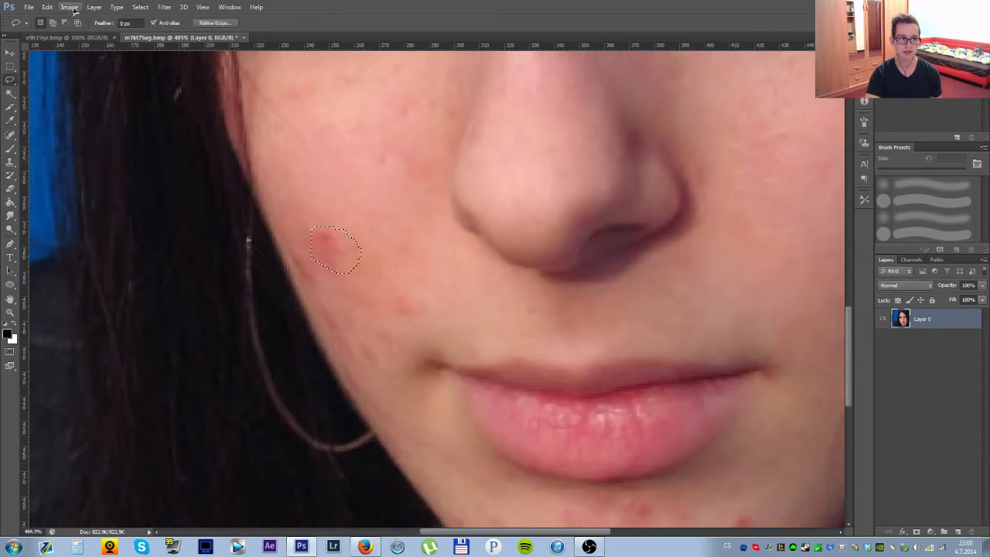
pyautogui.click(47, 7)
pyautogui.click(77, 178)
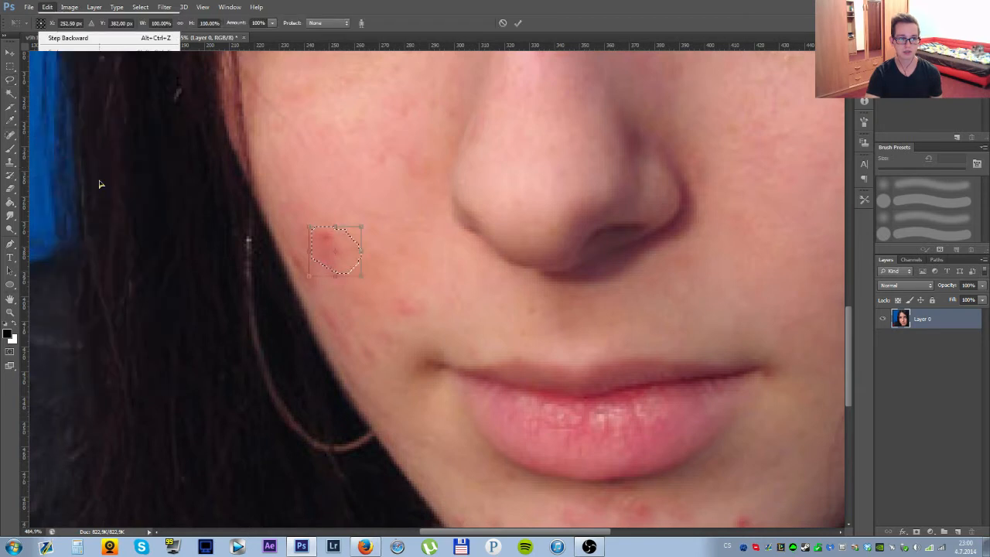
pyautogui.click(502, 23)
# Fill the selected lower cheek blemish with Content-Aware contents in Normal mode at 100% opacity.
pyautogui.click(47, 7)
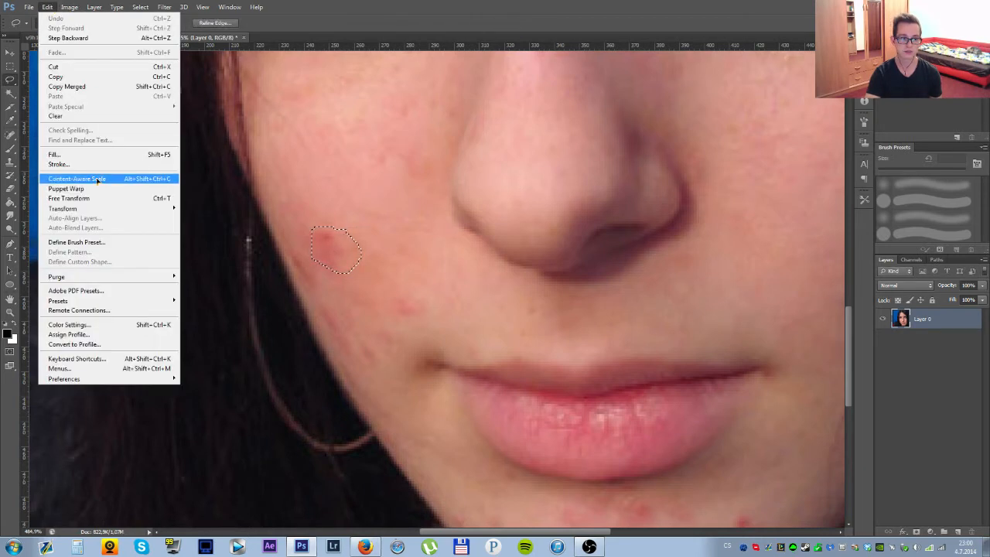
pyautogui.click(68, 157)
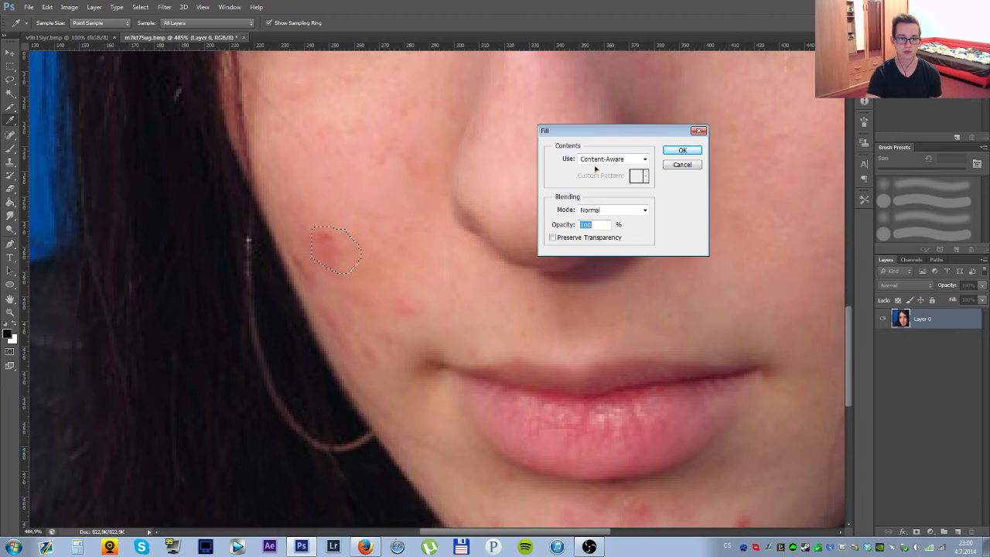
pyautogui.click(683, 154)
pyautogui.scroll(-6, 467, 247)
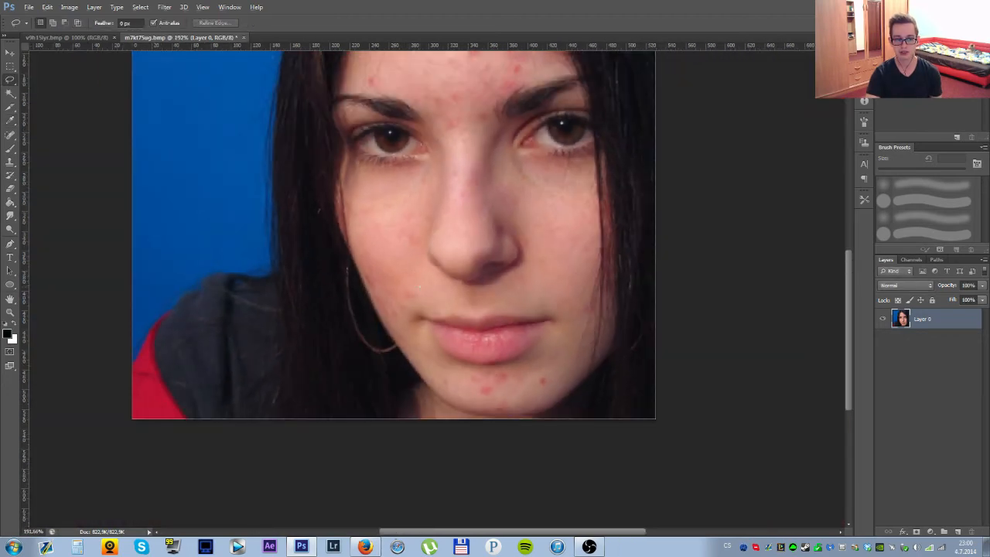
pyautogui.scroll(-1, 550, 384)
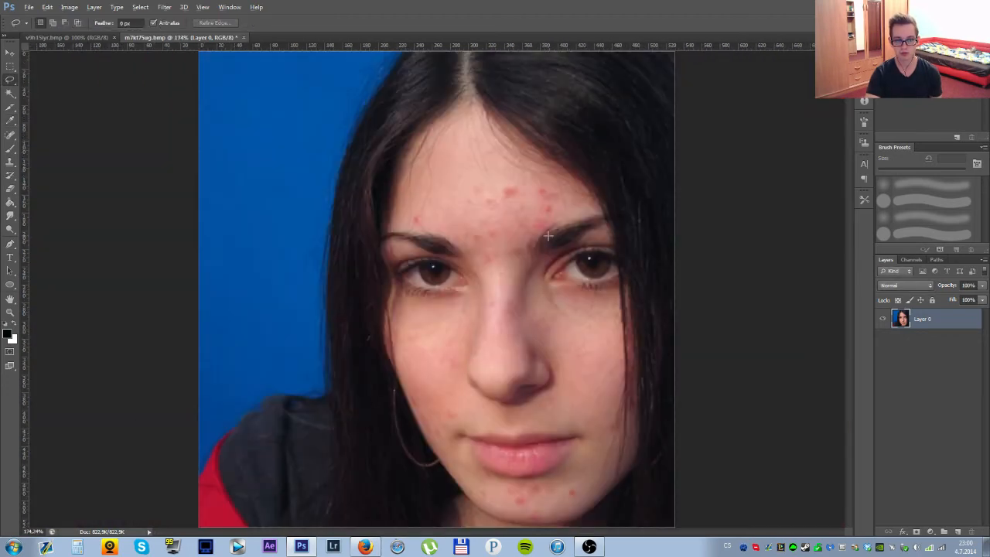
pyautogui.scroll(3, 546, 278)
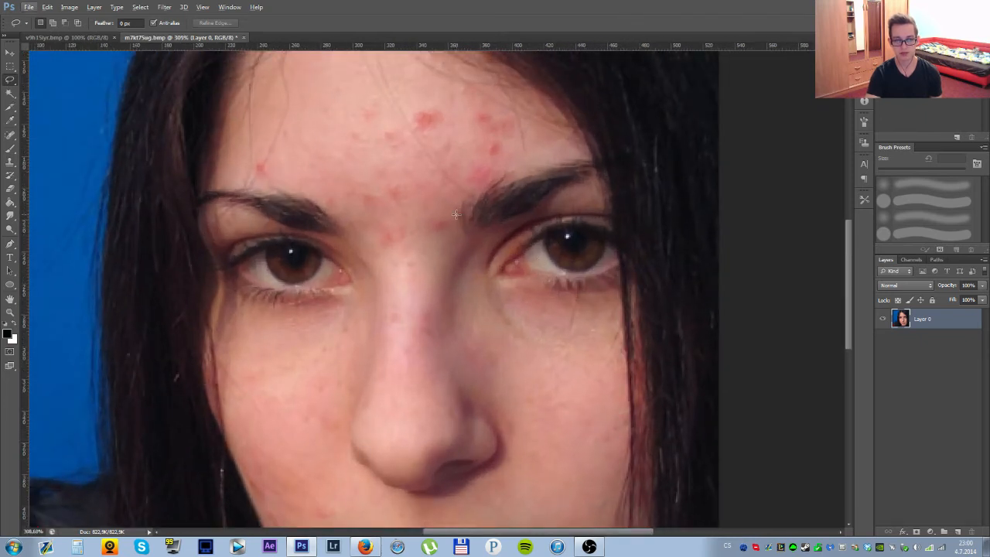
pyautogui.scroll(-3, 457, 215)
pyautogui.scroll(-2, 558, 282)
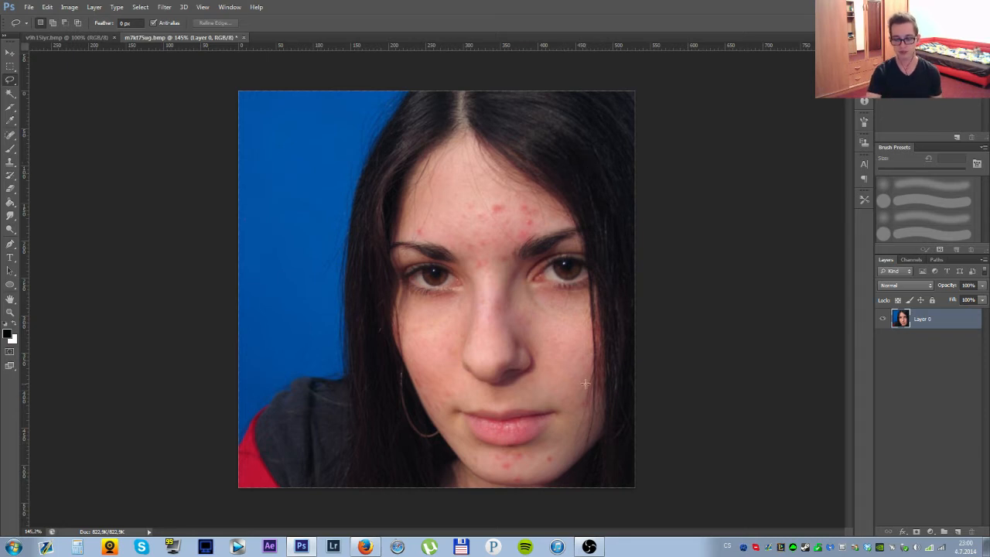
# Outline the red blemishes across the chin and below the lower lip with the Lasso Tool, combining them into one selection.
pyautogui.scroll(8, 561, 457)
pyautogui.moveTo(561, 458)
pyautogui.mouseDown()
pyautogui.moveTo(536, 241)
pyautogui.moveTo(496, 248)
pyautogui.moveTo(495, 281)
pyautogui.moveTo(538, 260)
pyautogui.mouseUp()
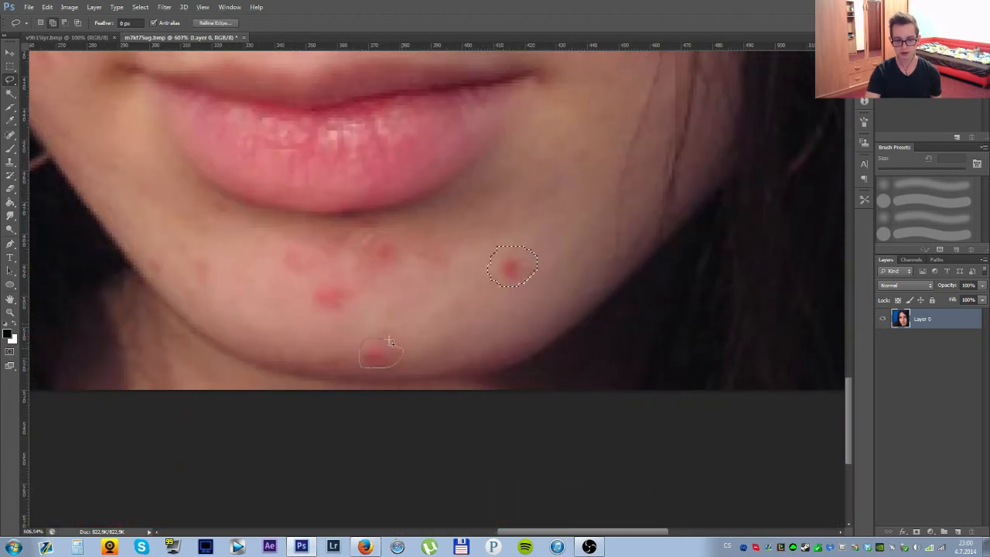
pyautogui.moveTo(389, 341); pyautogui.dragTo(387, 339)
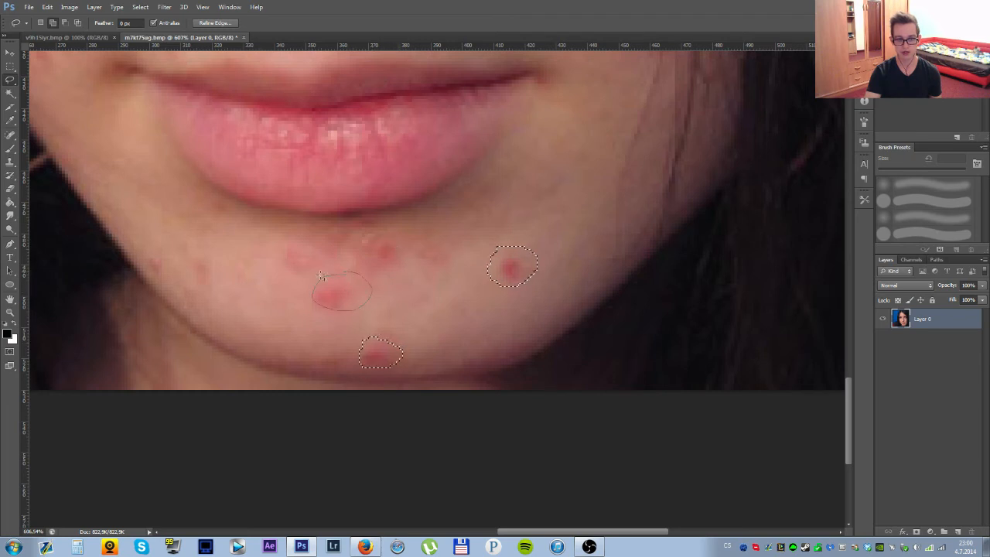
pyautogui.moveTo(321, 275); pyautogui.dragTo(320, 274)
pyautogui.moveTo(167, 278)
pyautogui.mouseDown()
pyautogui.moveTo(182, 258)
pyautogui.moveTo(187, 270)
pyautogui.moveTo(215, 278)
pyautogui.moveTo(203, 253)
pyautogui.mouseUp()
pyautogui.moveTo(205, 197)
pyautogui.mouseDown()
pyautogui.moveTo(229, 215)
pyautogui.moveTo(207, 199)
pyautogui.mouseUp()
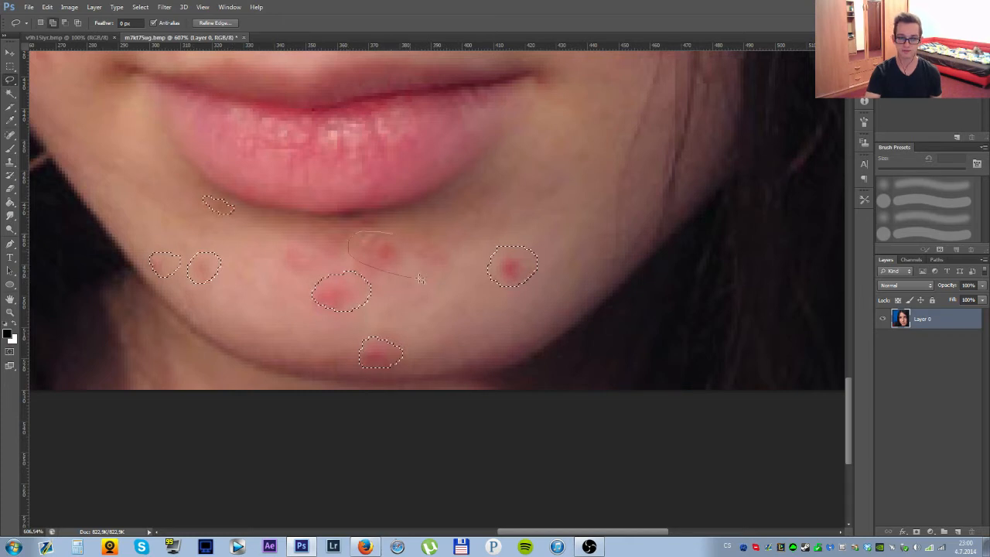
pyautogui.moveTo(417, 233); pyautogui.dragTo(386, 231)
pyautogui.moveTo(323, 233); pyautogui.dragTo(287, 256)
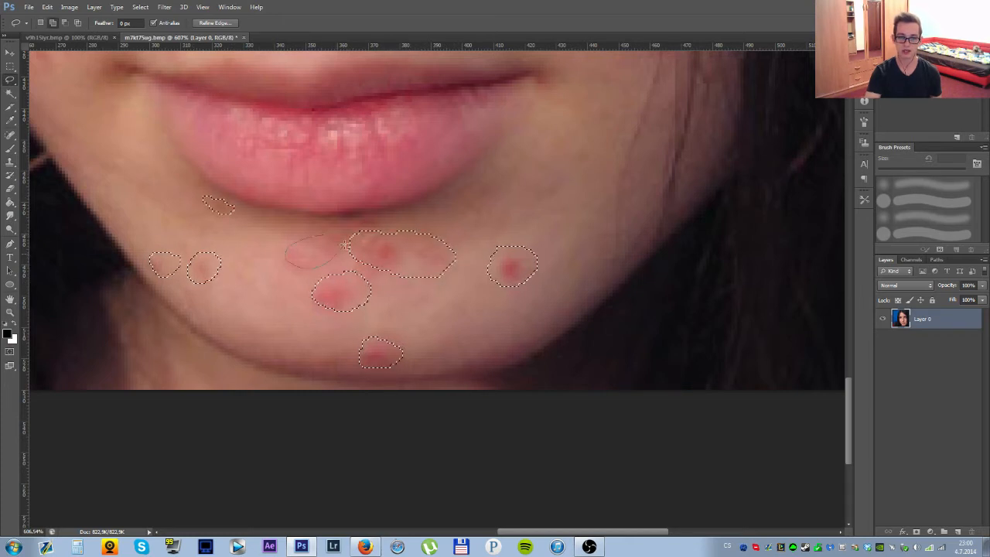
pyautogui.moveTo(345, 245); pyautogui.dragTo(325, 235)
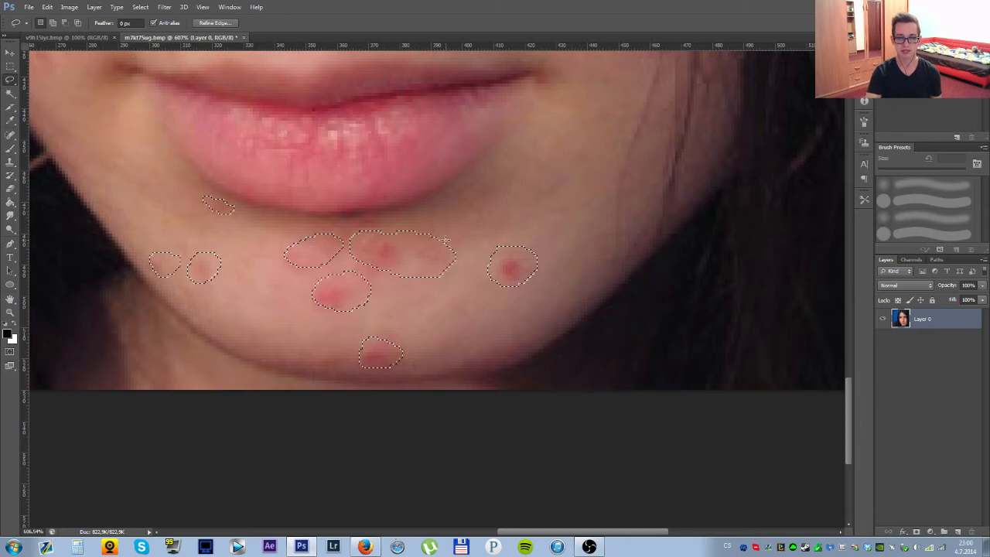
# Fill all the selected chin blemishes using Content-Aware contents and deselect.
pyautogui.scroll(-10, 586, 320)
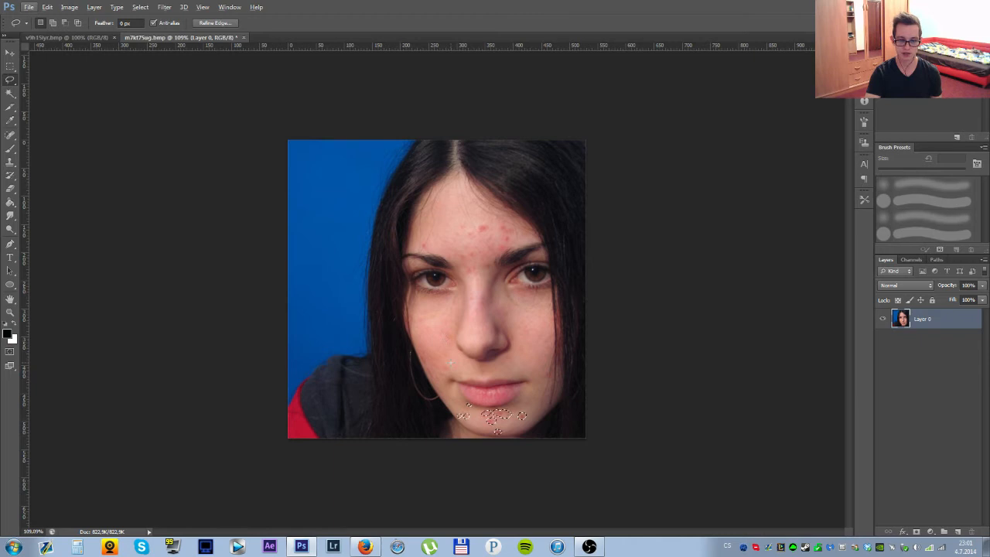
pyautogui.scroll(3, 456, 332)
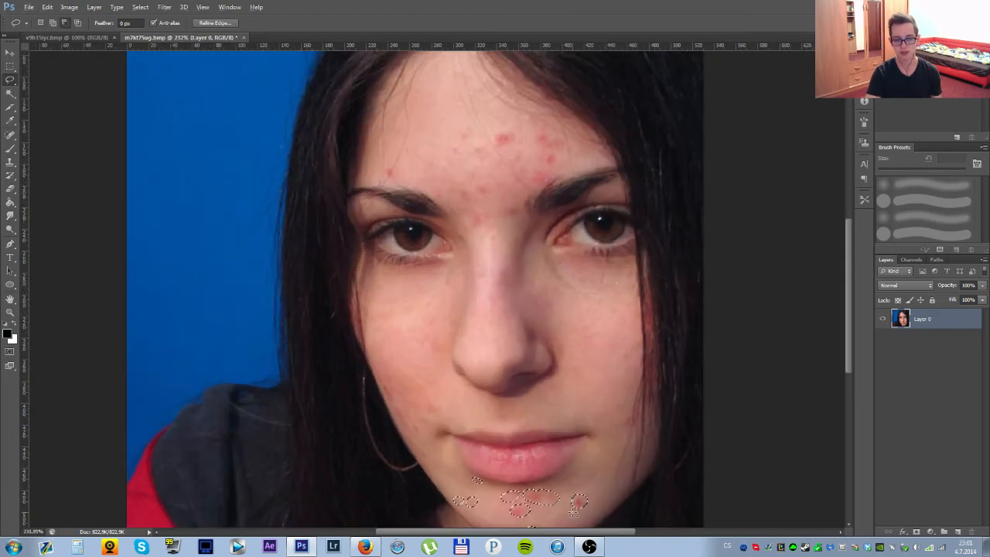
pyautogui.scroll(2, 565, 495)
pyautogui.click(47, 7)
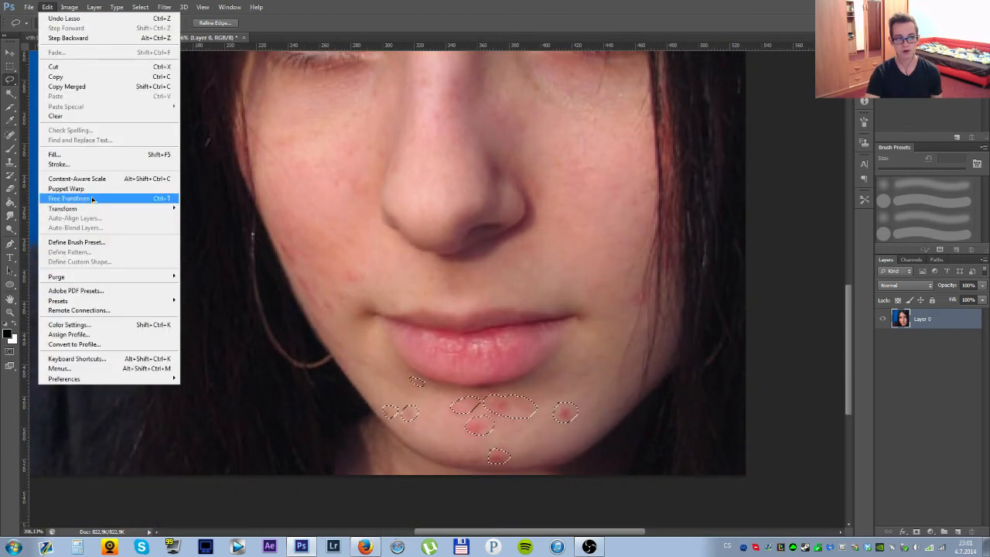
pyautogui.click(54, 154)
pyautogui.press('Return')
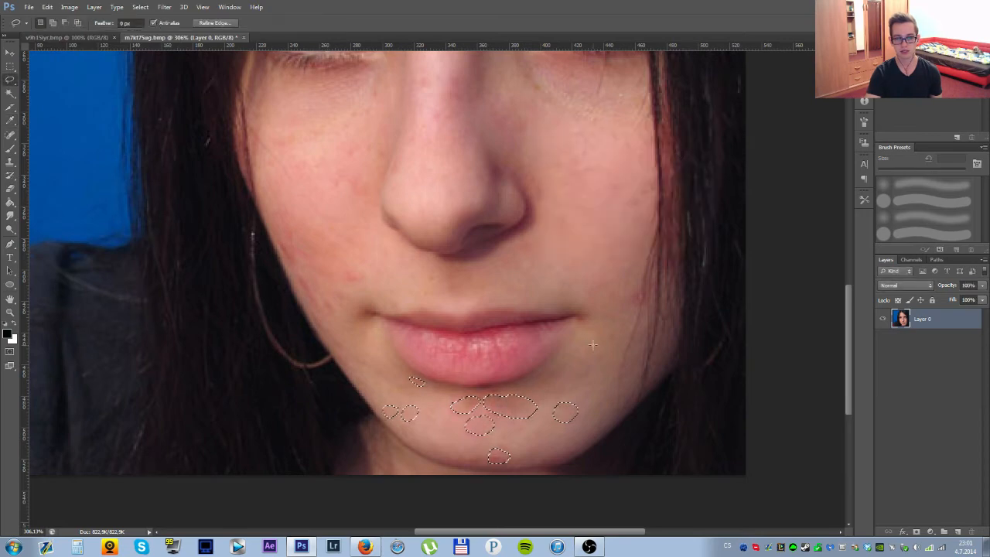
pyautogui.hotkey('ctrl', 'd')
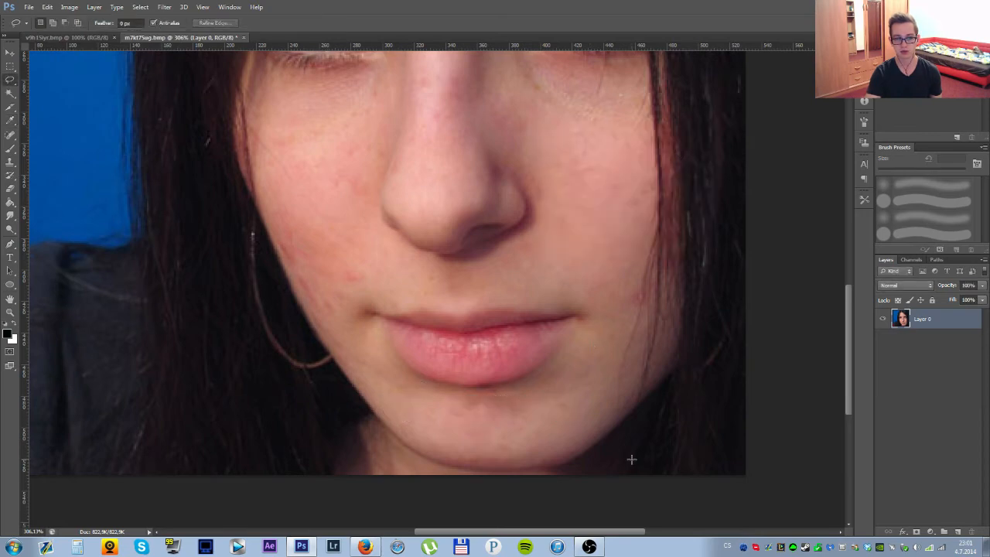
# Paint over the remaining marks on the chin and just below the lower lip with the Content-Aware Spot Healing Brush.
pyautogui.click(11, 134)
pyautogui.scroll(2, 469, 397)
pyautogui.moveTo(469, 397)
pyautogui.mouseDown()
pyautogui.moveTo(471, 351)
pyautogui.moveTo(521, 352)
pyautogui.mouseUp()
pyautogui.moveTo(433, 326); pyautogui.dragTo(485, 343)
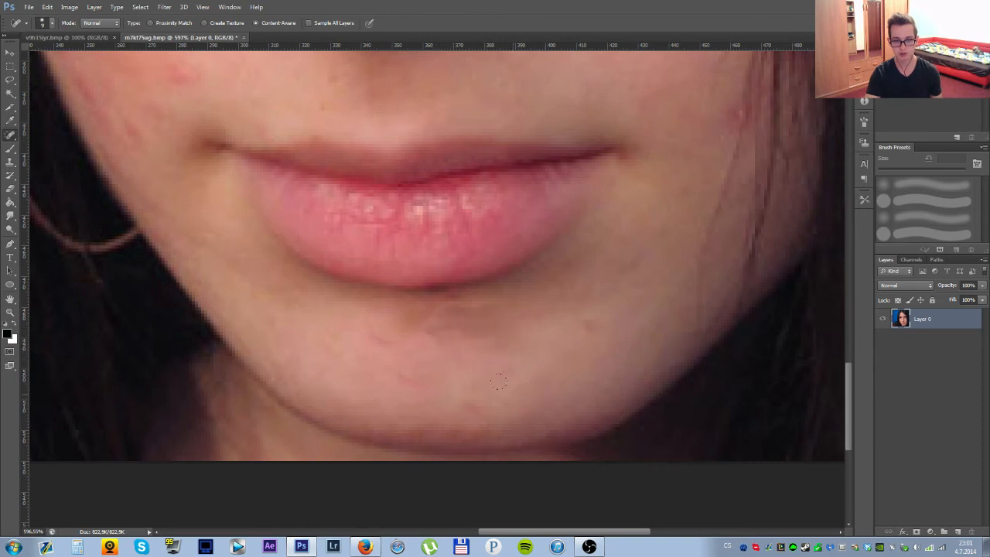
pyautogui.click(424, 341)
pyautogui.moveTo(365, 323); pyautogui.dragTo(397, 348)
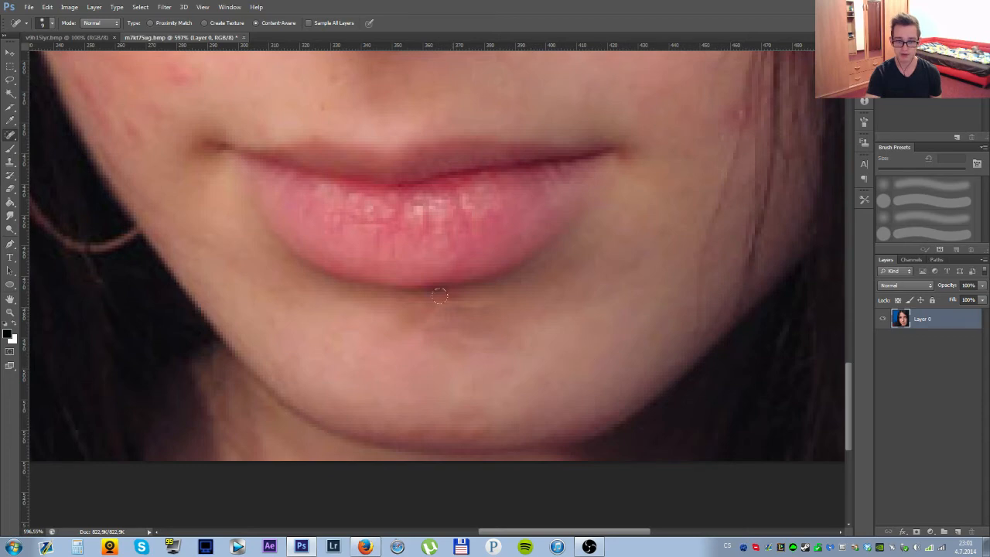
pyautogui.moveTo(450, 301); pyautogui.dragTo(484, 293)
# Heal the red spots on the cheek beside the hair strands, next to the nose and on the nose bridge.
pyautogui.moveTo(640, 194); pyautogui.dragTo(444, 333)
pyautogui.moveTo(543, 255); pyautogui.dragTo(532, 243)
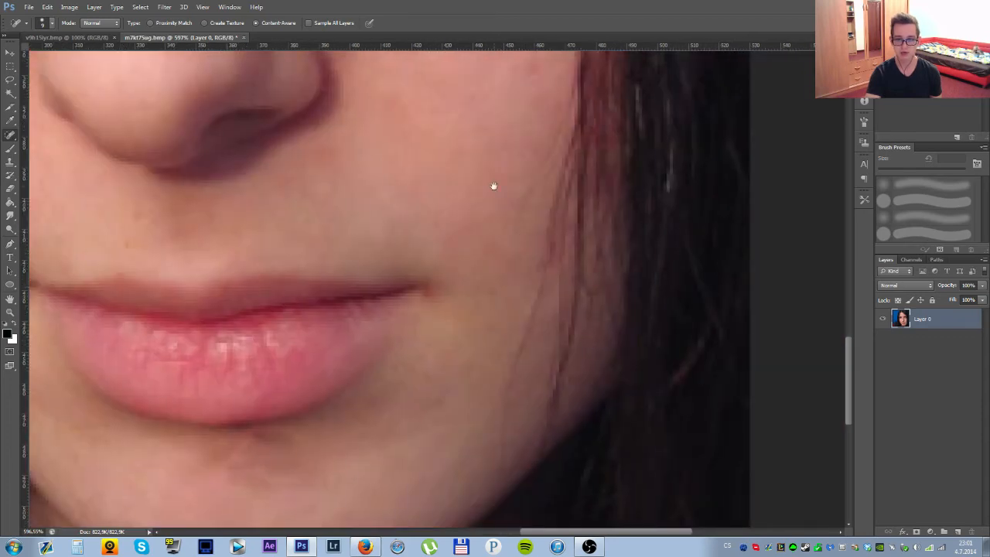
pyautogui.moveTo(493, 185); pyautogui.dragTo(500, 345)
pyautogui.moveTo(523, 281); pyautogui.dragTo(519, 241)
pyautogui.moveTo(400, 229); pyautogui.dragTo(434, 409)
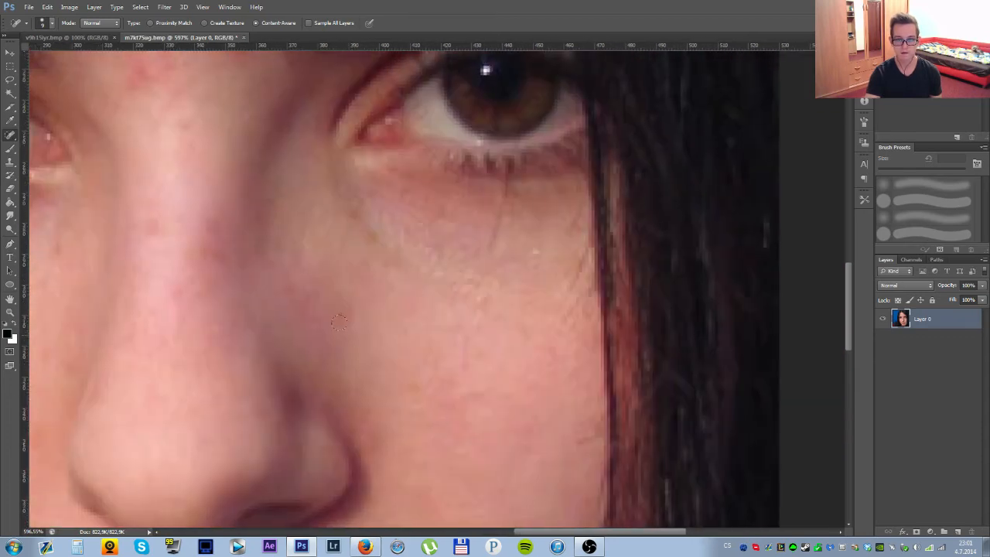
pyautogui.moveTo(353, 330); pyautogui.dragTo(349, 304)
pyautogui.moveTo(214, 265); pyautogui.dragTo(422, 343)
pyautogui.moveTo(363, 318); pyautogui.dragTo(362, 293)
# Heal the red blemishes between the eyebrows and on the lower forehead with the Spot Healing Brush.
pyautogui.moveTo(400, 187); pyautogui.dragTo(419, 352)
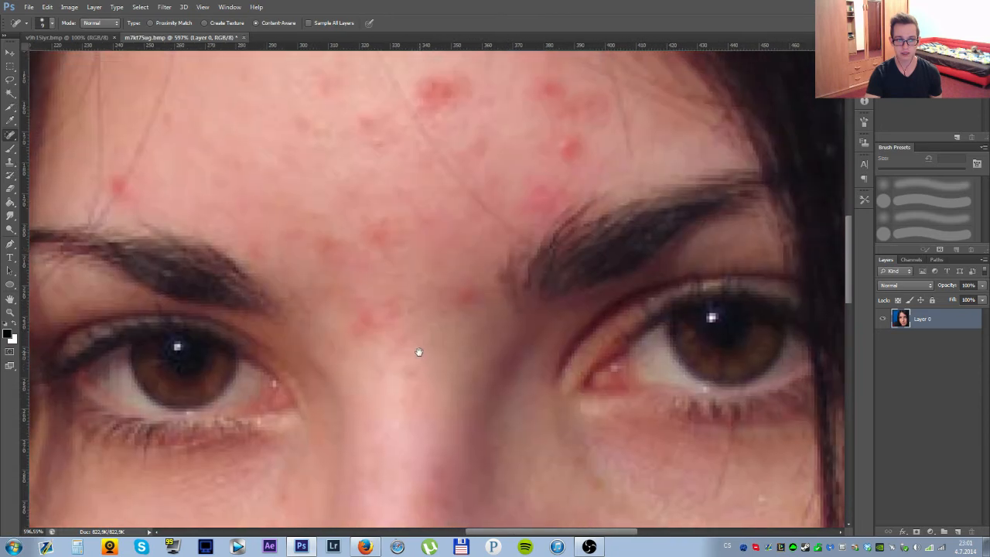
pyautogui.moveTo(366, 327)
pyautogui.mouseDown()
pyautogui.moveTo(374, 305)
pyautogui.moveTo(399, 316)
pyautogui.mouseUp()
pyautogui.moveTo(462, 289); pyautogui.dragTo(469, 300)
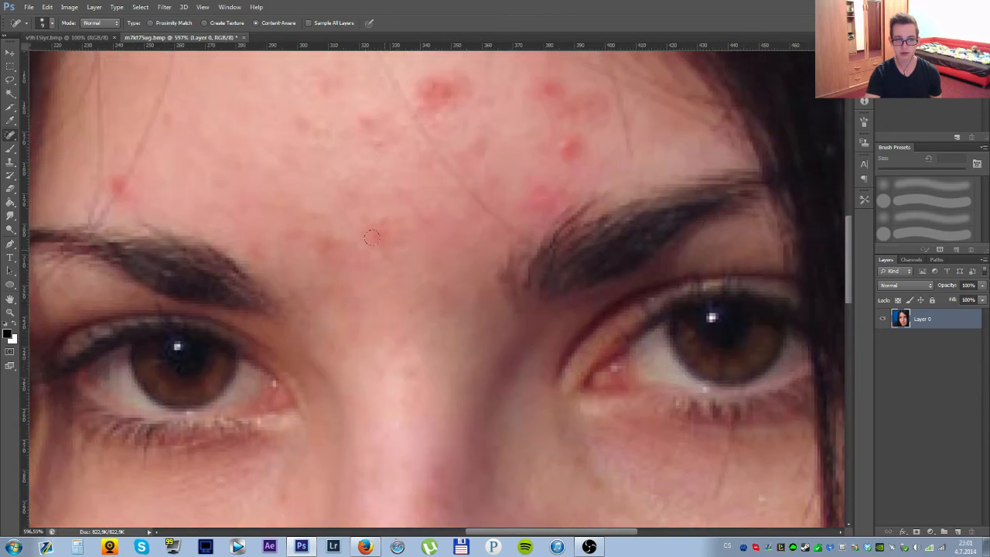
pyautogui.moveTo(382, 211)
pyautogui.mouseDown()
pyautogui.moveTo(361, 243)
pyautogui.moveTo(326, 236)
pyautogui.mouseUp()
# Heal the red spot above the eyebrow on the blue-background side of the face.
pyautogui.moveTo(268, 179); pyautogui.dragTo(441, 274)
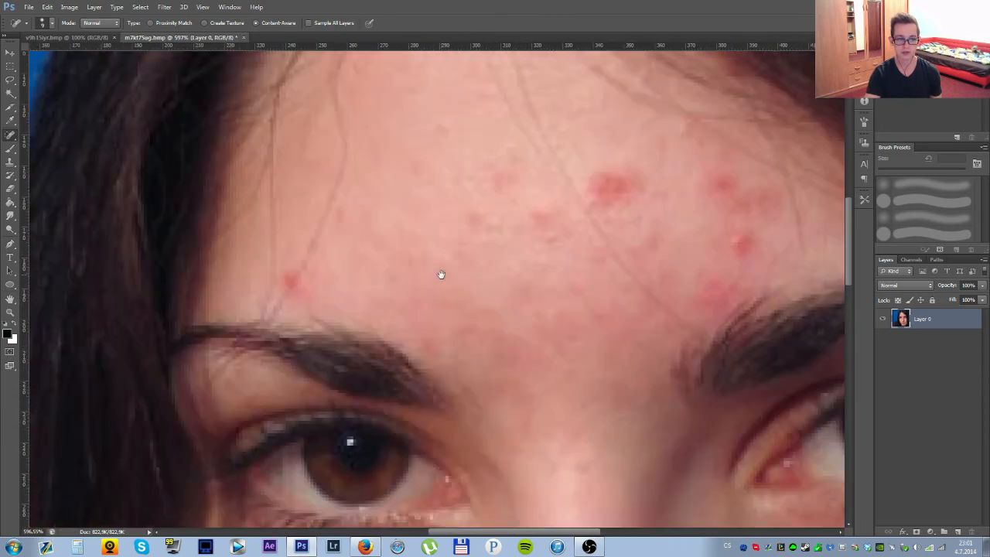
pyautogui.moveTo(285, 278); pyautogui.dragTo(289, 278)
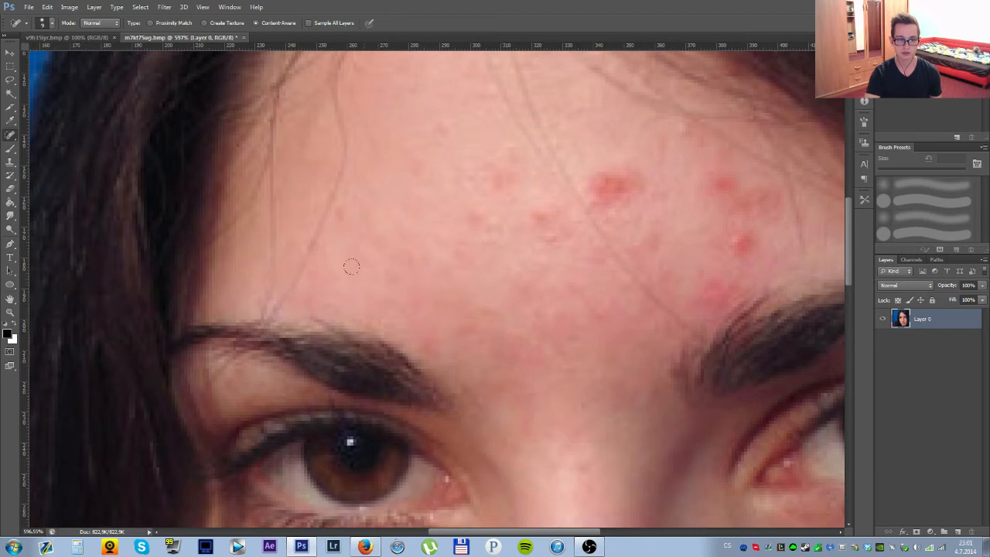
pyautogui.moveTo(455, 277); pyautogui.dragTo(378, 354)
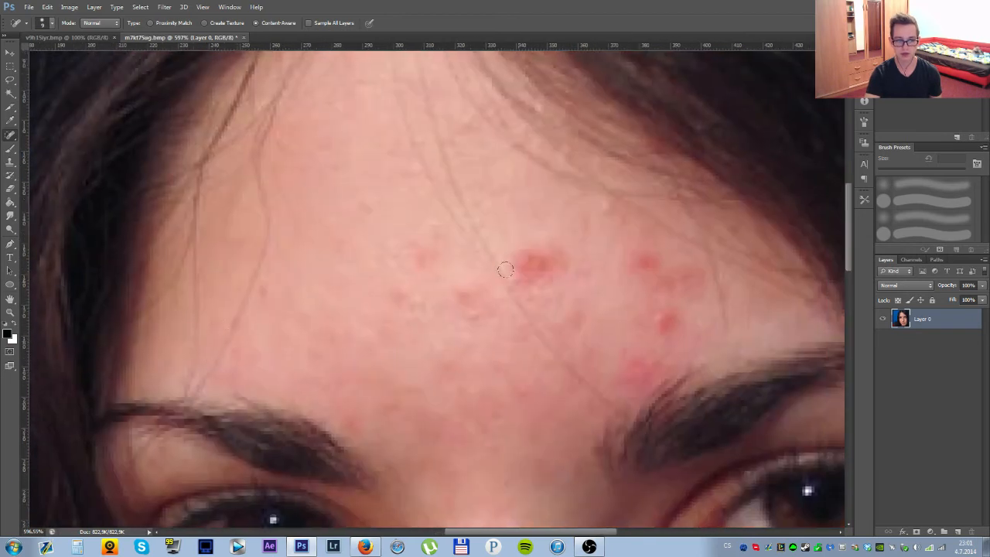
pyautogui.moveTo(499, 283); pyautogui.dragTo(369, 307)
pyautogui.moveTo(124, 341); pyautogui.dragTo(204, 324)
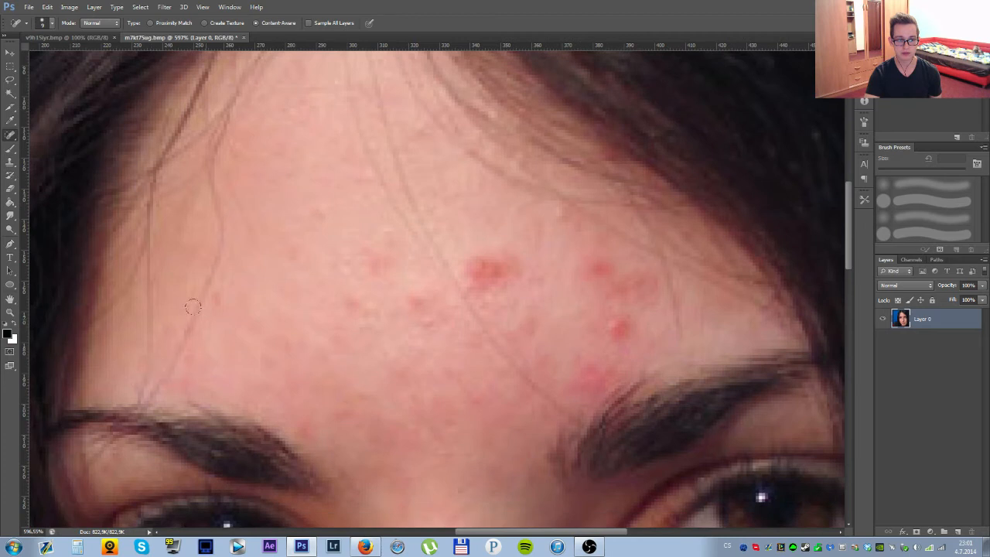
# Paint over the large red blemish and the surrounding red spots across the forehead with the Spot Healing Brush.
pyautogui.moveTo(484, 267)
pyautogui.mouseDown()
pyautogui.moveTo(466, 247)
pyautogui.moveTo(489, 269)
pyautogui.mouseUp()
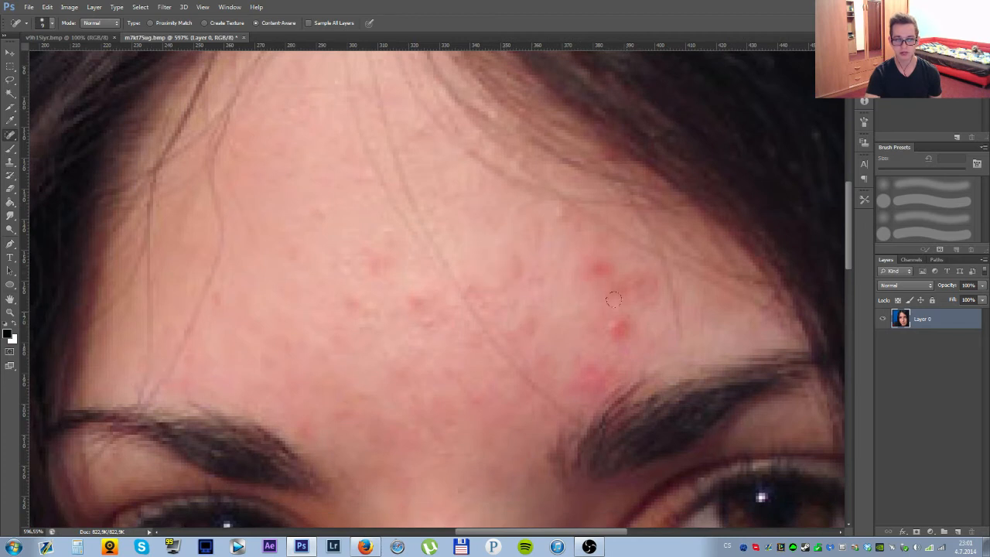
pyautogui.moveTo(608, 311)
pyautogui.mouseDown()
pyautogui.moveTo(626, 325)
pyautogui.moveTo(610, 309)
pyautogui.mouseUp()
pyautogui.moveTo(582, 266)
pyautogui.mouseDown()
pyautogui.moveTo(612, 285)
pyautogui.moveTo(604, 267)
pyautogui.moveTo(639, 296)
pyautogui.moveTo(629, 281)
pyautogui.mouseUp()
pyautogui.moveTo(611, 341); pyautogui.dragTo(573, 390)
pyautogui.moveTo(365, 267)
pyautogui.mouseDown()
pyautogui.moveTo(369, 280)
pyautogui.moveTo(335, 280)
pyautogui.mouseUp()
pyautogui.moveTo(416, 309)
pyautogui.mouseDown()
pyautogui.moveTo(421, 318)
pyautogui.moveTo(432, 311)
pyautogui.mouseUp()
pyautogui.moveTo(294, 425); pyautogui.dragTo(310, 436)
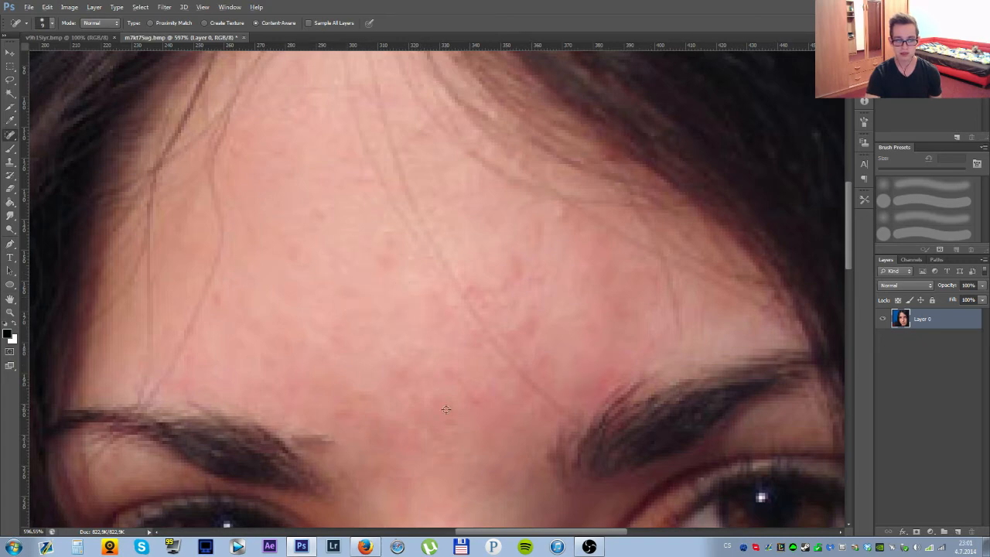
# Heal the red spots on the earring-side cheek near the corner of the mouth with the Spot Healing Brush.
pyautogui.scroll(-4, 499, 404)
pyautogui.scroll(-4, 519, 409)
pyautogui.scroll(6, 464, 422)
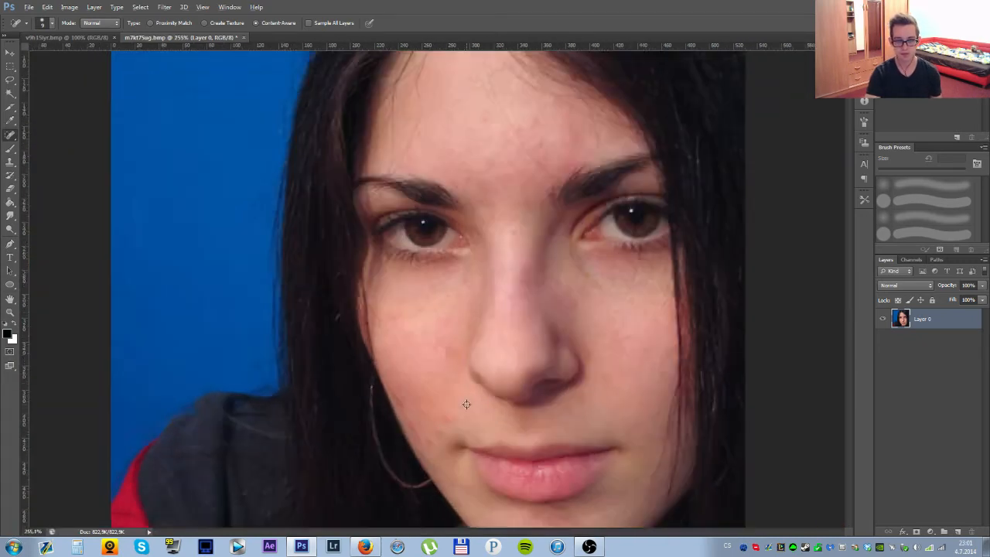
pyautogui.moveTo(412, 384); pyautogui.dragTo(435, 392)
pyautogui.moveTo(388, 425); pyautogui.dragTo(411, 439)
pyautogui.click(376, 455)
pyautogui.click(364, 431)
pyautogui.moveTo(351, 459); pyautogui.dragTo(354, 482)
pyautogui.click(371, 436)
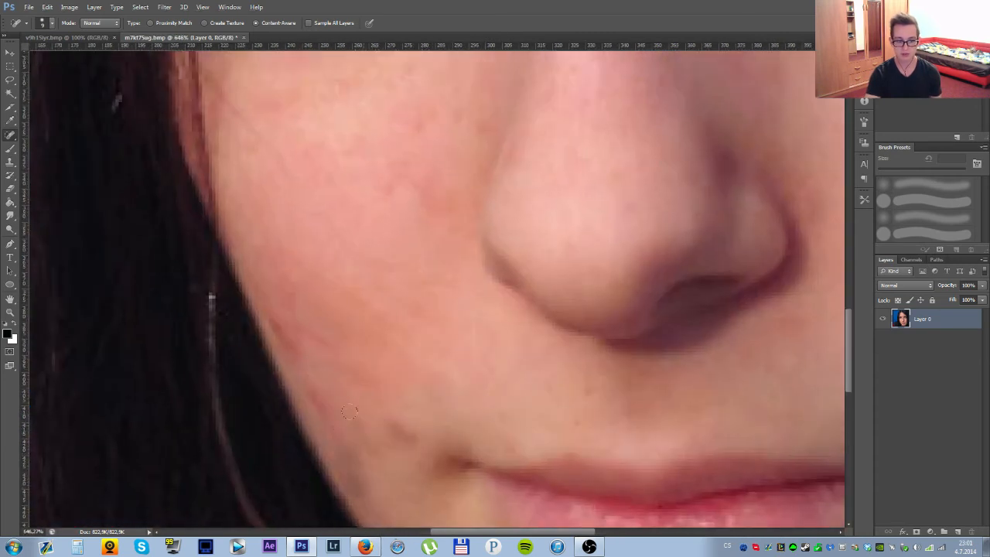
pyautogui.moveTo(357, 414); pyautogui.dragTo(395, 421)
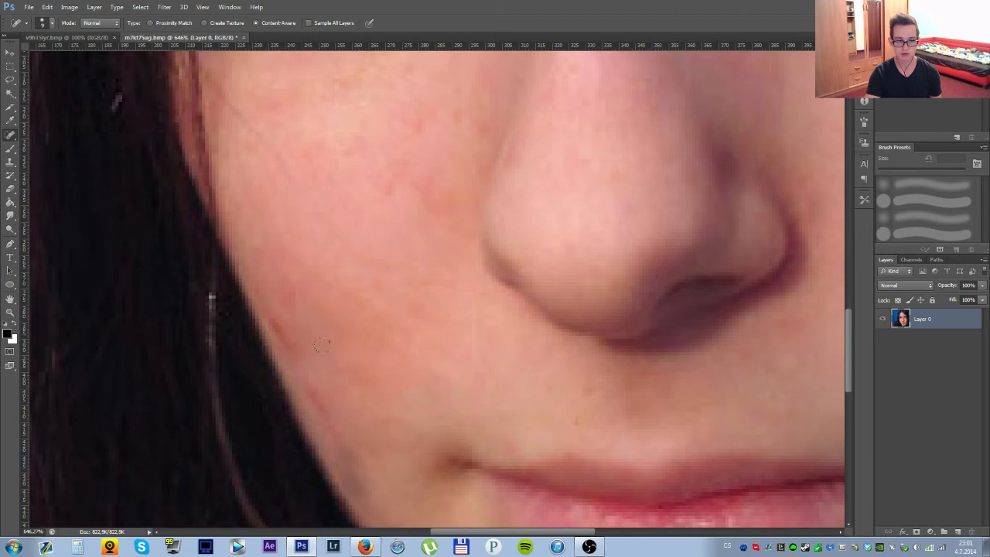
# Heal the dark reddish marks along the face edge on the earring-side cheek.
pyautogui.moveTo(308, 357); pyautogui.dragTo(275, 310)
pyautogui.moveTo(305, 386); pyautogui.dragTo(350, 448)
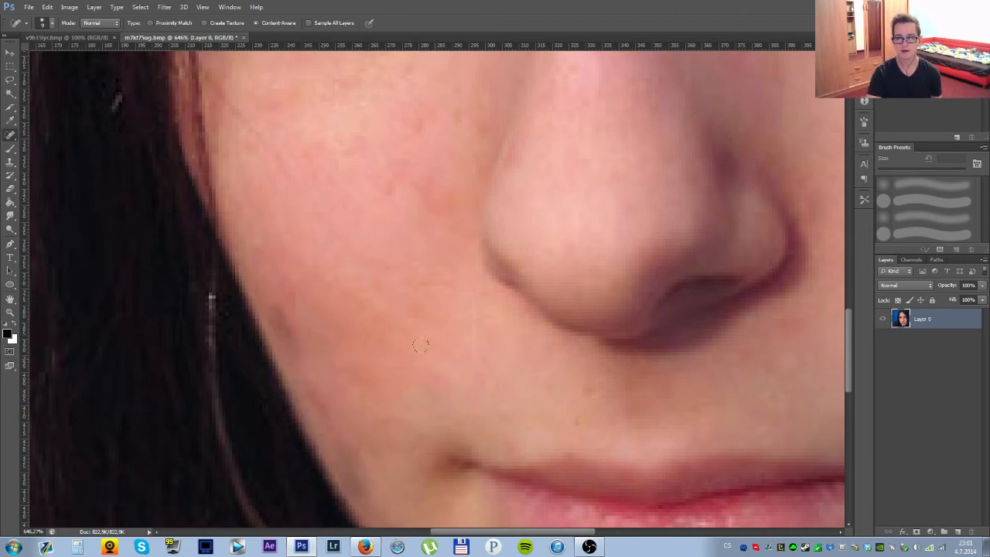
pyautogui.moveTo(270, 176)
pyautogui.mouseDown()
pyautogui.moveTo(422, 369)
pyautogui.moveTo(406, 359)
pyautogui.mouseUp()
pyautogui.moveTo(490, 379); pyautogui.dragTo(460, 224)
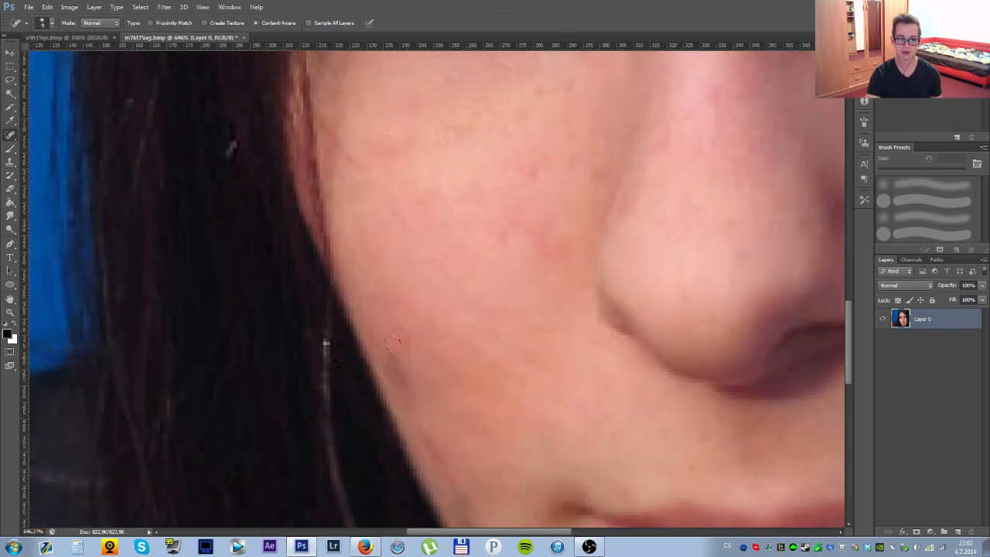
pyautogui.click(405, 370)
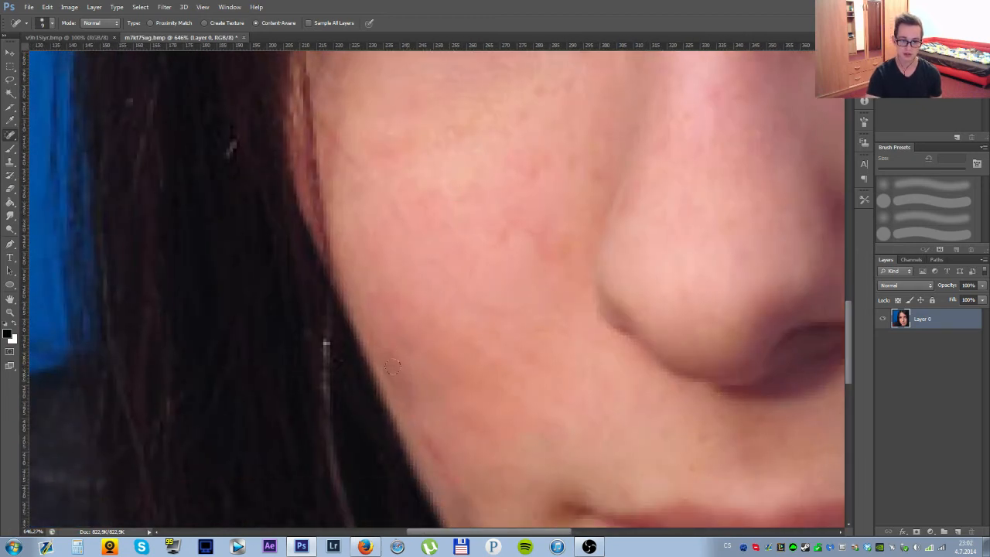
pyautogui.moveTo(500, 380); pyautogui.dragTo(309, 341)
# Spot-heal the remaining faint red marks on the central forehead and above the inner end of the eyebrow.
pyautogui.scroll(-8, 520, 380)
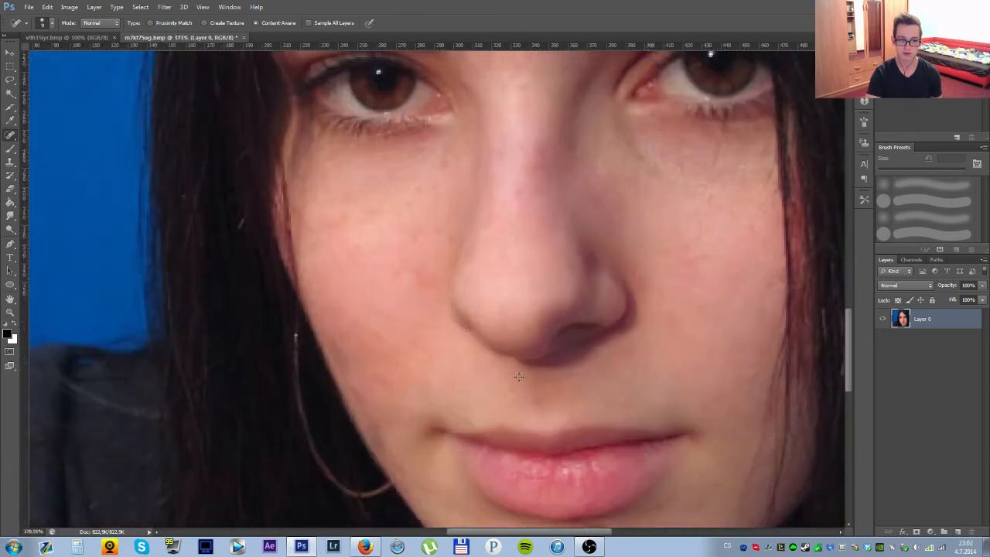
pyautogui.scroll(-2, 619, 389)
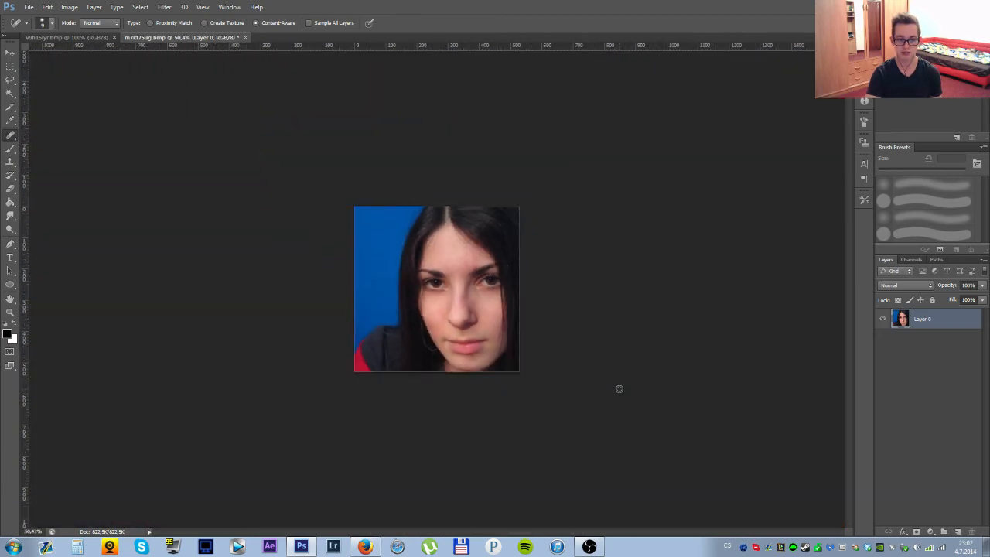
pyautogui.scroll(6, 564, 325)
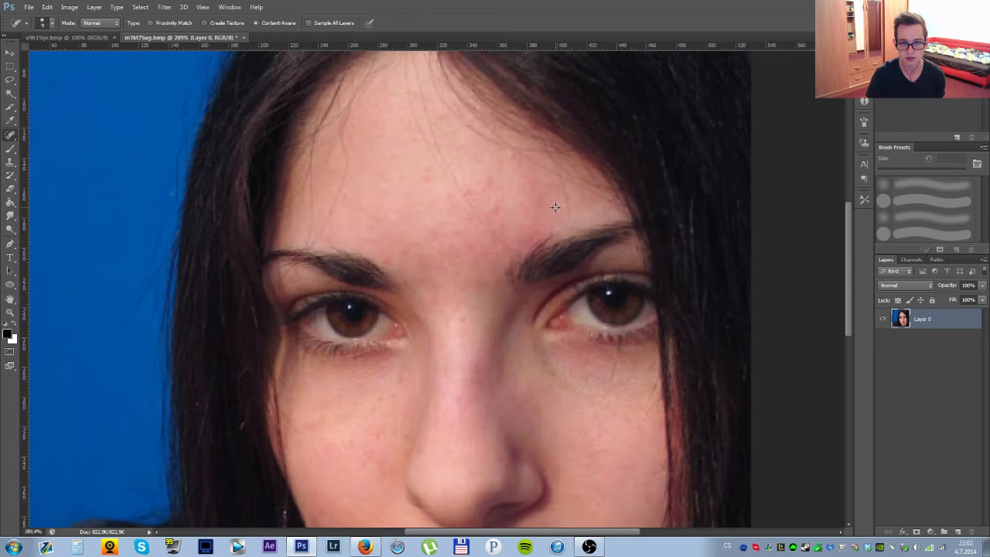
pyautogui.scroll(1, 519, 216)
pyautogui.click(492, 205)
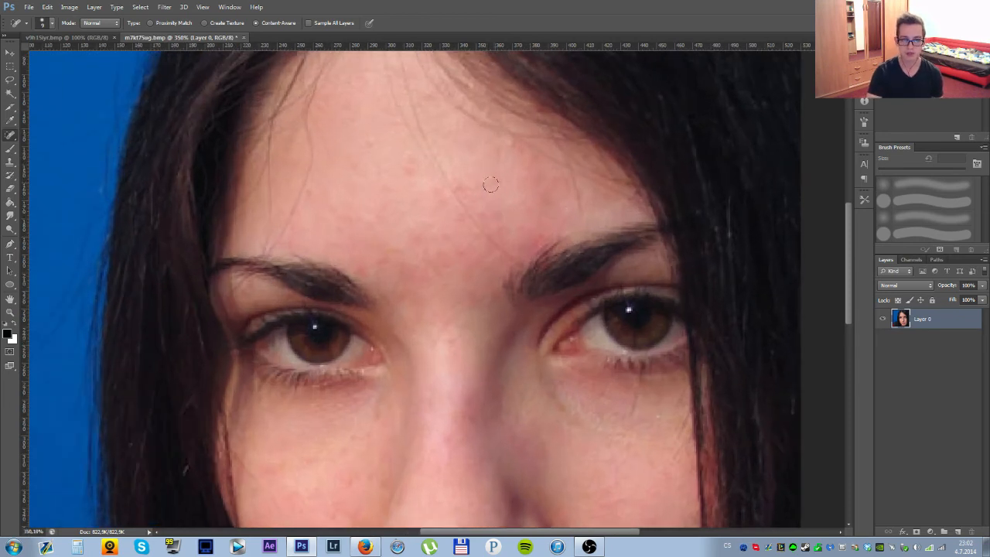
pyautogui.click(466, 178)
pyautogui.click(539, 233)
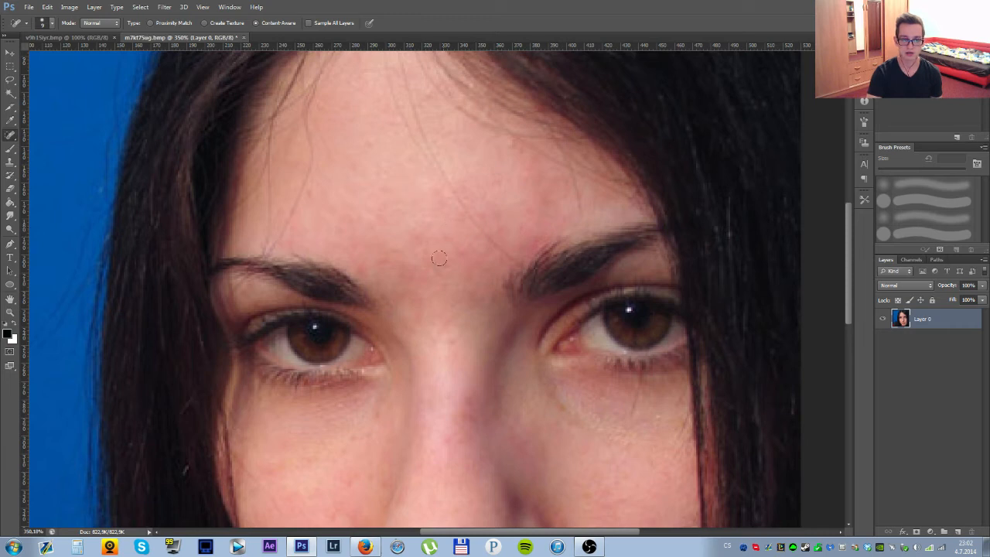
# Switch to the Healing Brush Tool and even out the reddish forehead skin above the eyebrow with sampled skin.
pyautogui.rightClick(13, 135)
pyautogui.click(61, 143)
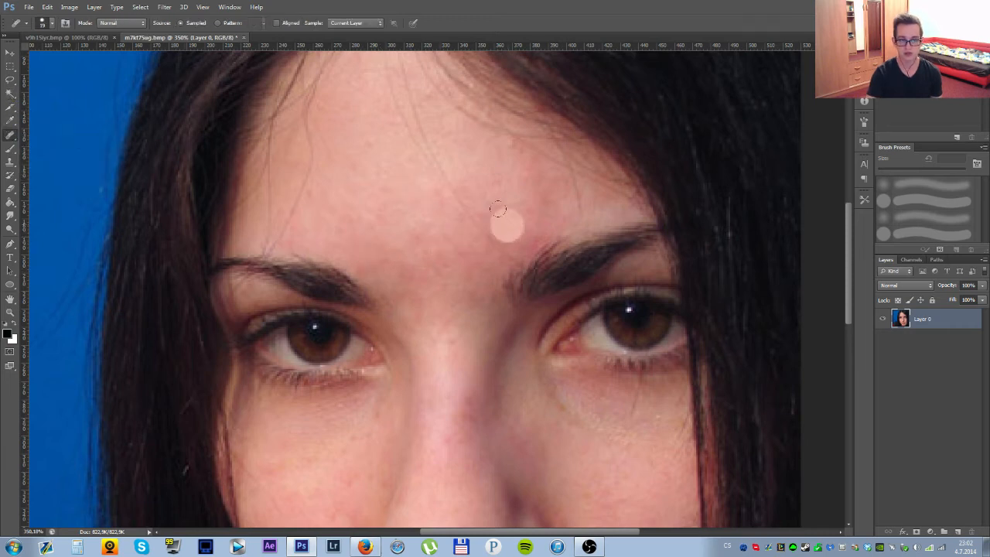
pyautogui.moveTo(488, 194); pyautogui.dragTo(505, 210)
pyautogui.moveTo(490, 176)
pyautogui.mouseDown()
pyautogui.moveTo(499, 188)
pyautogui.moveTo(511, 174)
pyautogui.moveTo(551, 201)
pyautogui.mouseUp()
pyautogui.click(546, 201)
pyautogui.click(559, 191)
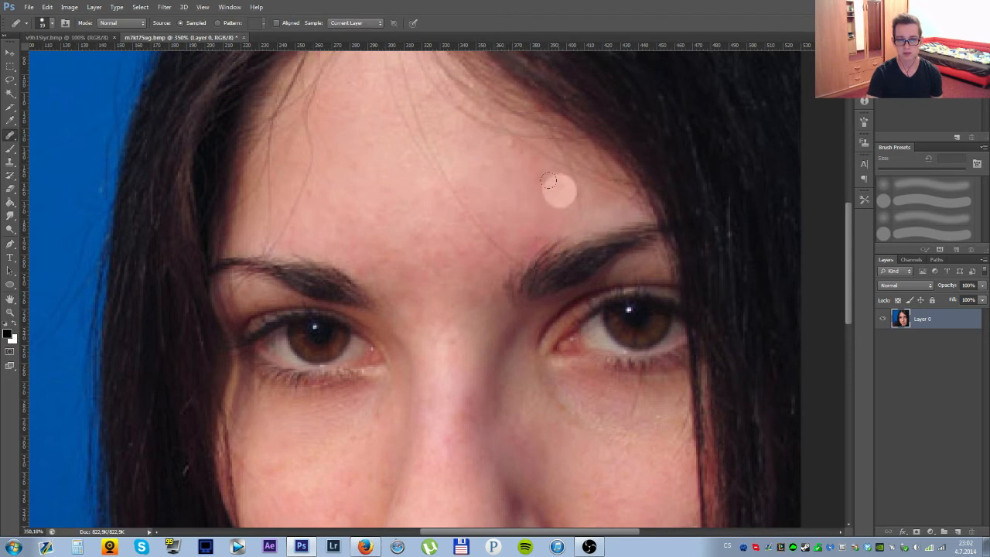
# Even out the remaining reddish patches on the central forehead and around the inner end of the eyebrow with the Healing Brush.
pyautogui.click(556, 205)
pyautogui.click(520, 224)
pyautogui.click(524, 261)
pyautogui.keyDown('alt'); pyautogui.click(447, 179); pyautogui.keyUp('alt')
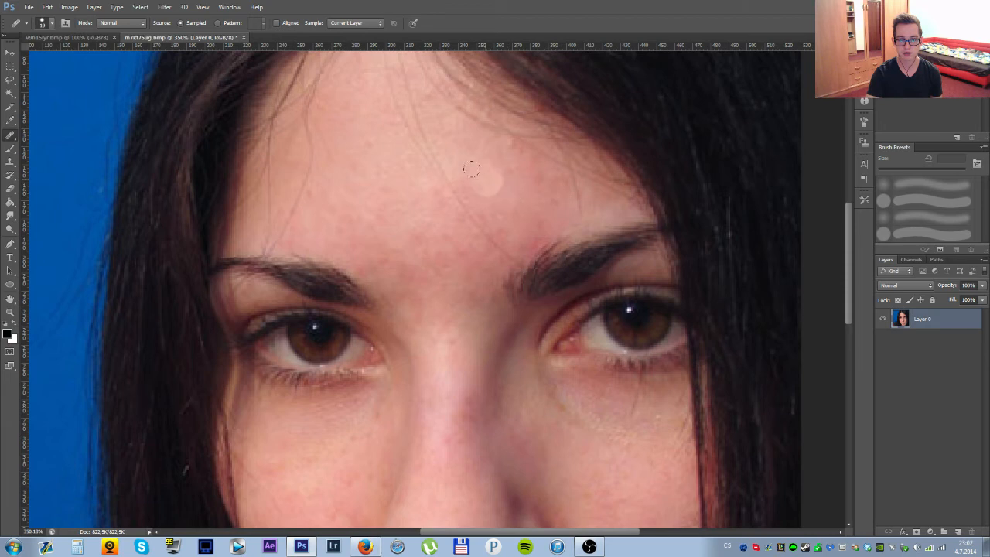
pyautogui.moveTo(488, 178); pyautogui.dragTo(509, 167)
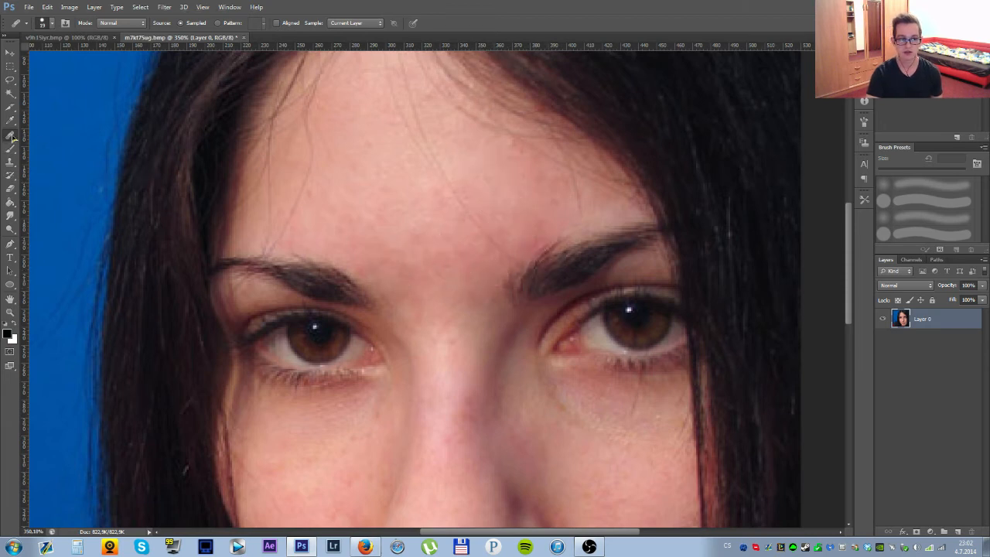
# Switch to the Spot Healing Brush Tool and compare the whole retouched portrait at 100% with the unretouched original.
pyautogui.rightClick(11, 135)
pyautogui.click(46, 135)
pyautogui.hotkey('ctrl', '0')
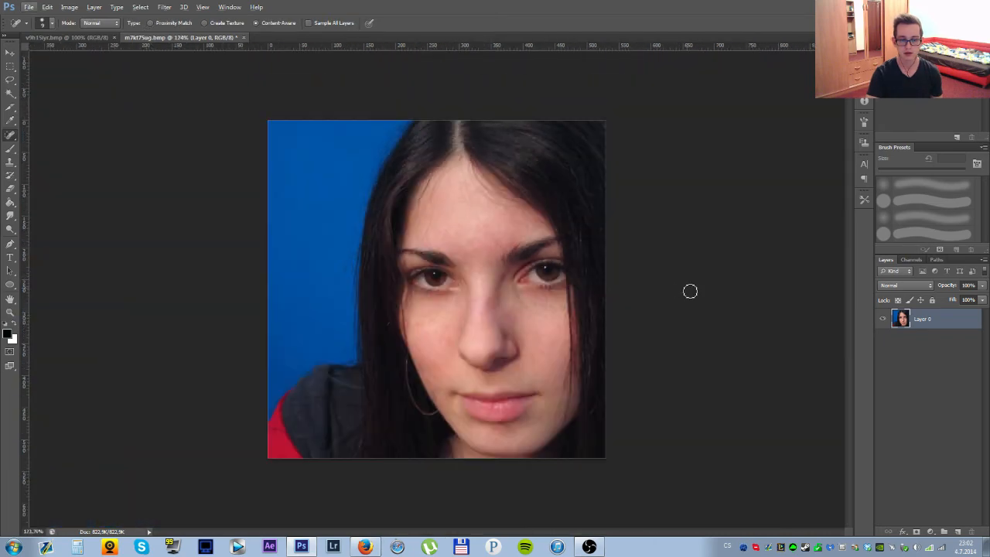
pyautogui.scroll(-3, 692, 323)
pyautogui.hotkey('ctrl', '0')
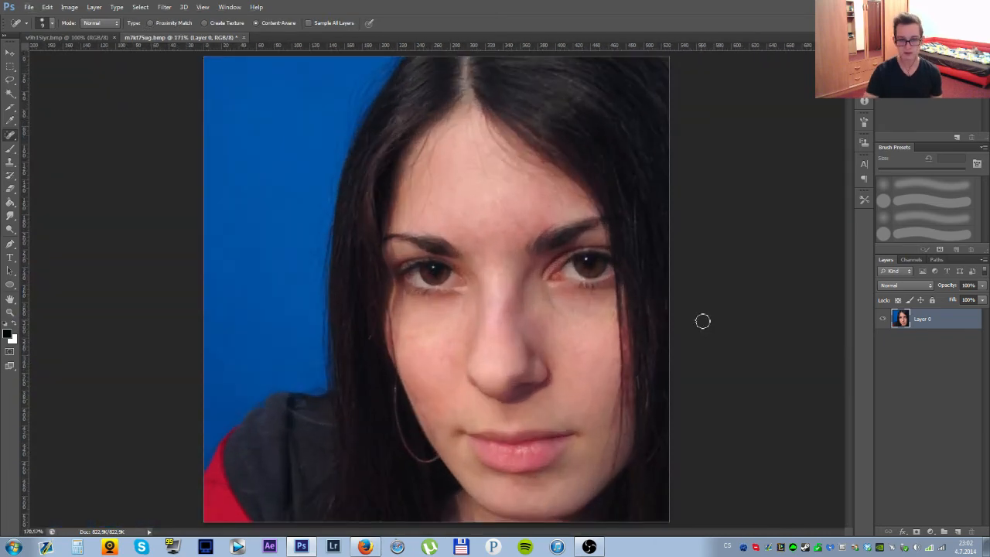
pyautogui.hotkey('ctrl', '1')
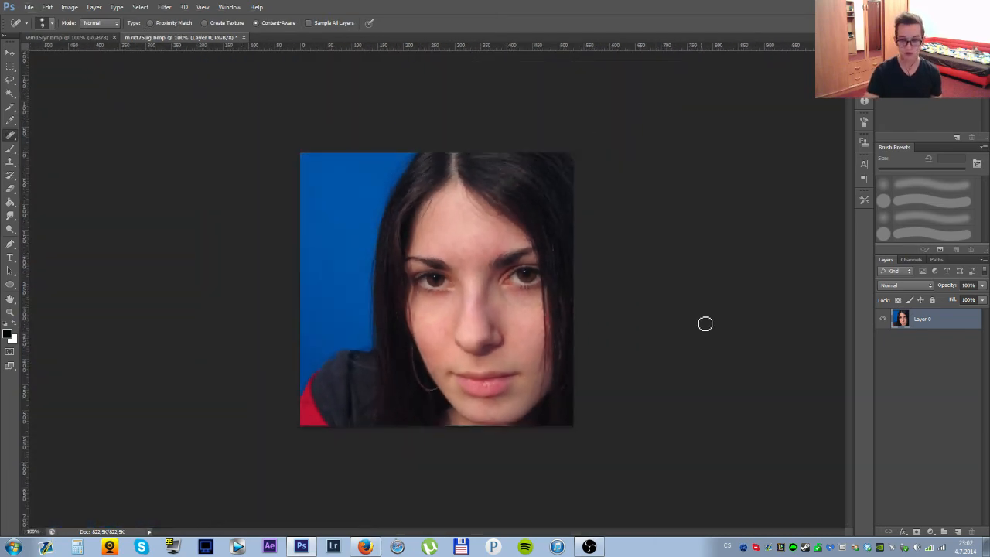
pyautogui.click(74, 38)
pyautogui.click(180, 38)
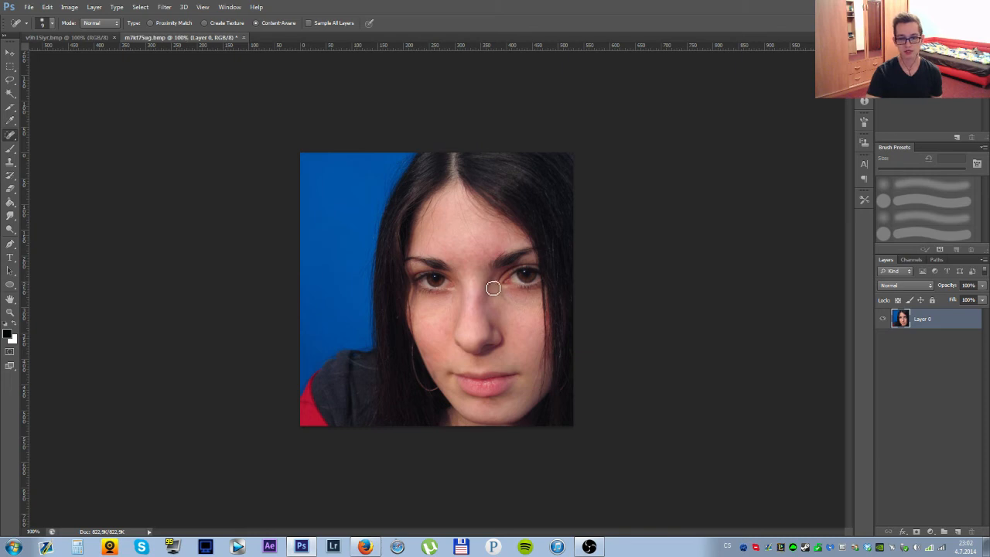
# Remove the hoop earring beside the cheek and jaw with the Spot Healing Brush Tool.
pyautogui.scroll(5, 439, 359)
pyautogui.press('alt')
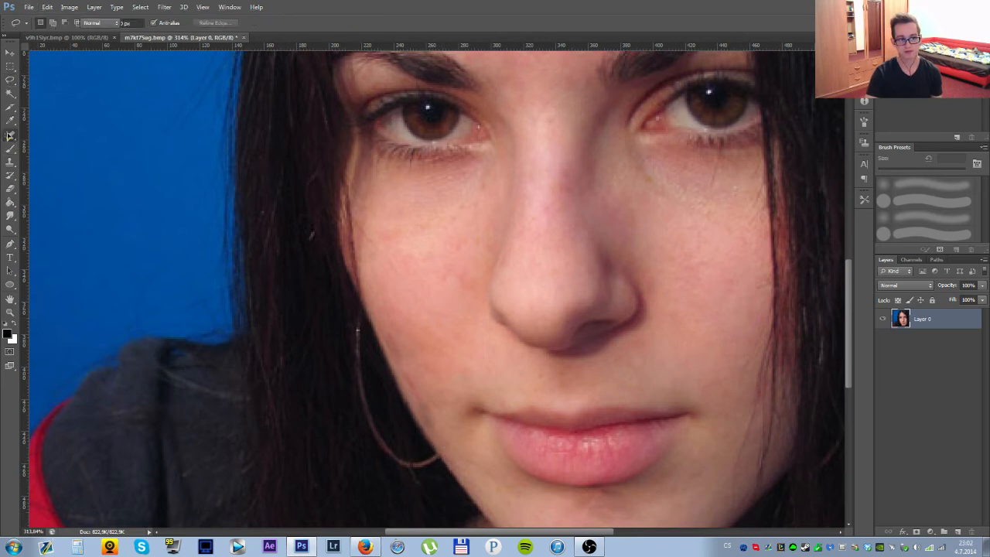
pyautogui.rightClick(10, 135)
pyautogui.click(44, 137)
pyautogui.moveTo(428, 446)
pyautogui.mouseDown()
pyautogui.moveTo(425, 461)
pyautogui.moveTo(398, 464)
pyautogui.moveTo(379, 437)
pyautogui.moveTo(351, 347)
pyautogui.moveTo(353, 312)
pyautogui.mouseUp()
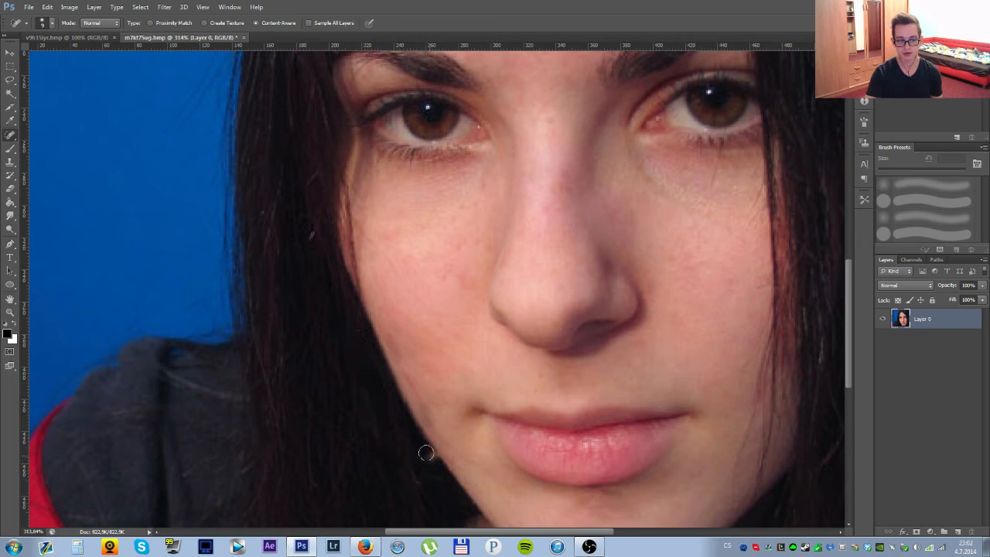
# Outline the earring remnant beside the jaw with the Patch Tool and replace it with nearby dark hair.
pyautogui.scroll(-5, 433, 460)
pyautogui.scroll(5, 433, 461)
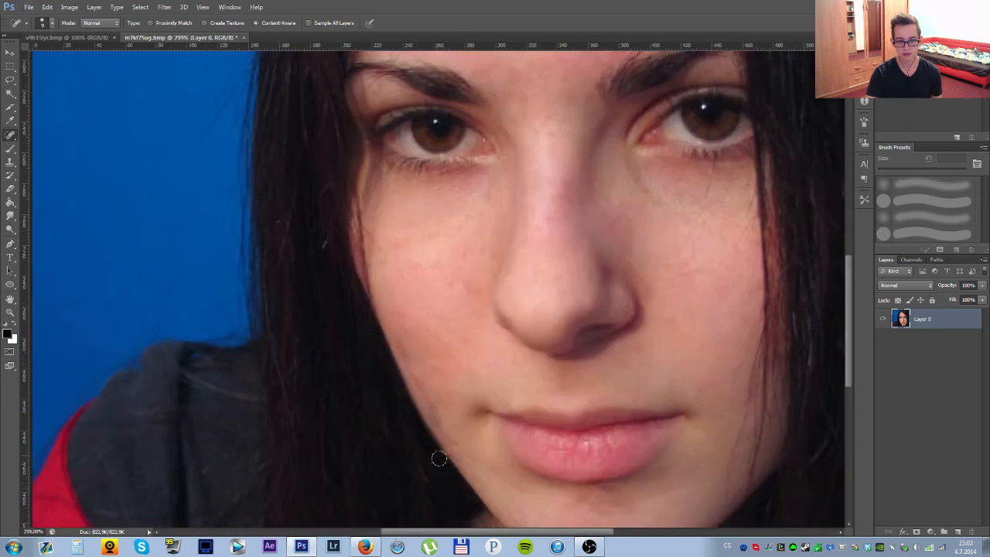
pyautogui.rightClick(14, 136)
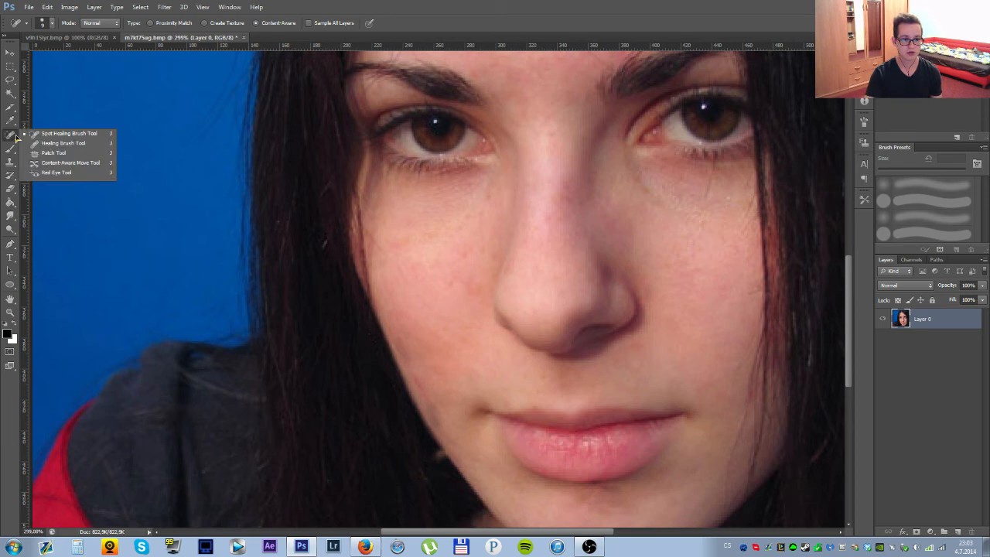
pyautogui.click(62, 143)
pyautogui.scroll(2, 452, 502)
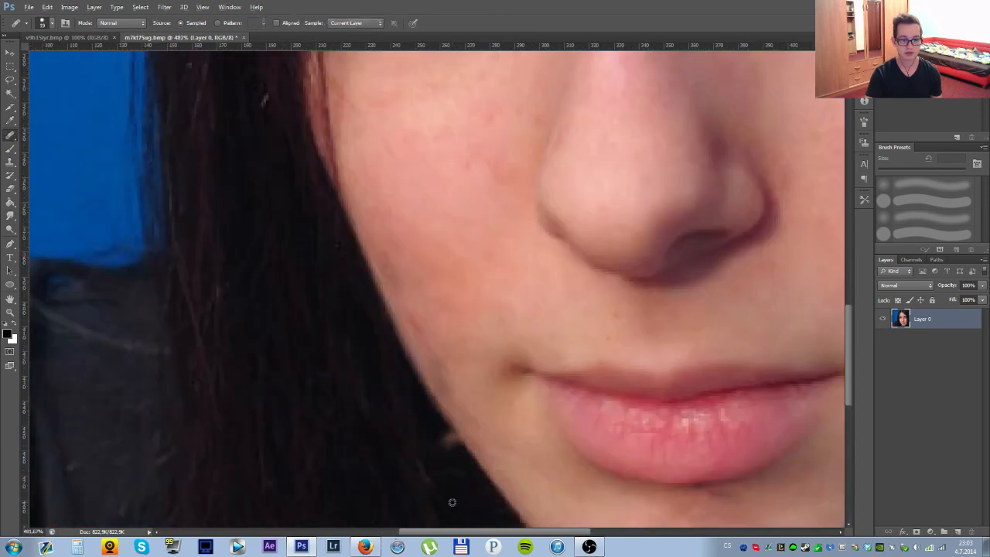
pyautogui.rightClick(11, 135)
pyautogui.click(61, 153)
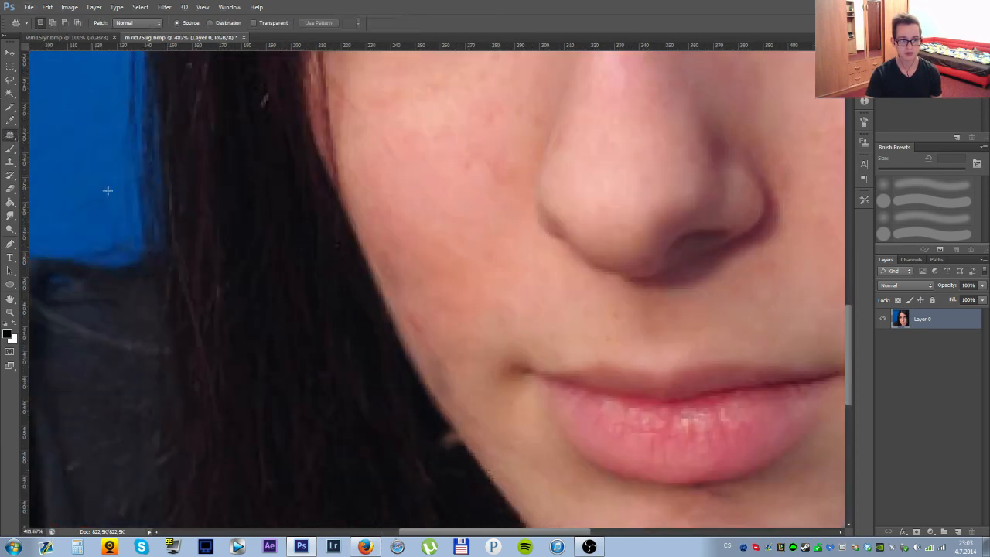
pyautogui.moveTo(440, 467); pyautogui.dragTo(446, 425)
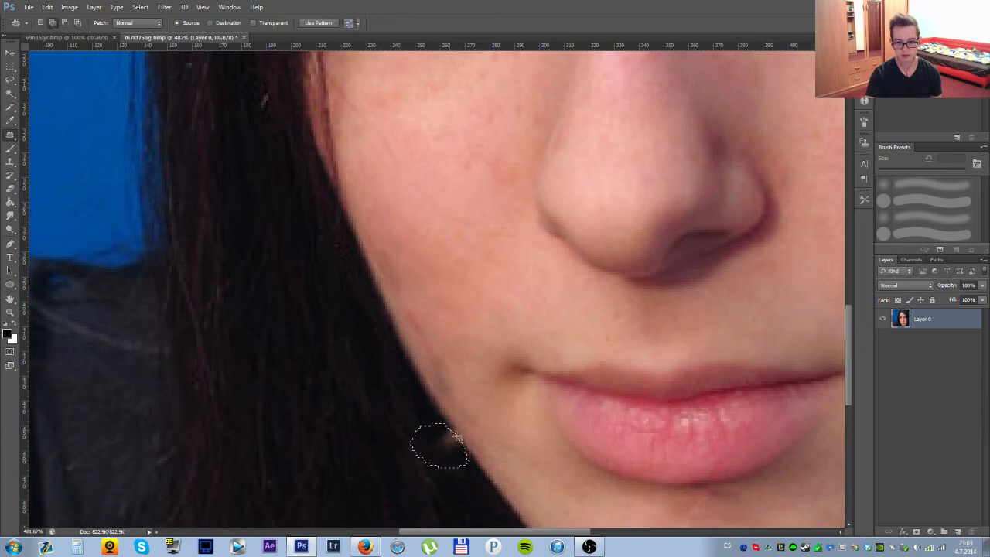
pyautogui.moveTo(446, 452); pyautogui.dragTo(352, 436)
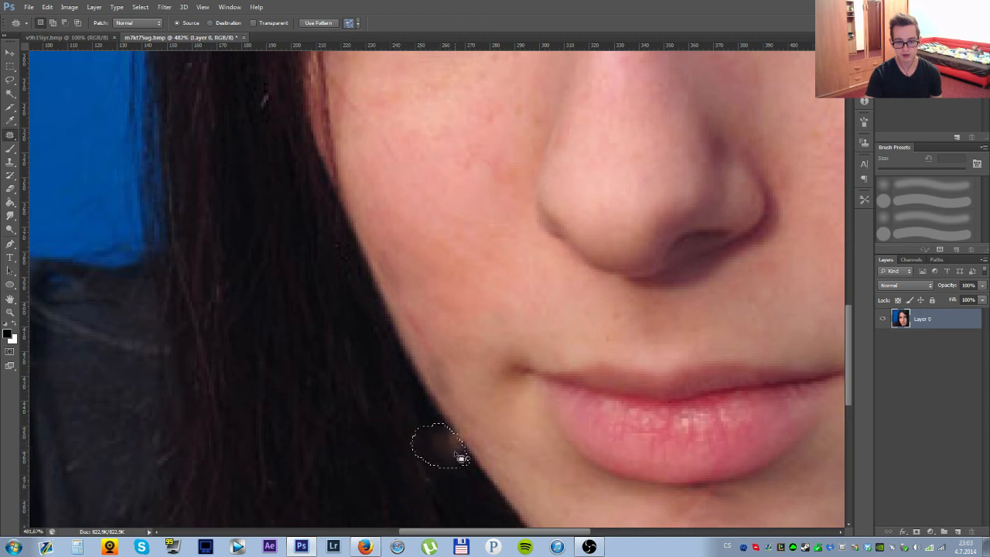
# Heal the last light smudge inside the patched selection with the Healing Brush Tool and clear the selection.
pyautogui.rightClick(10, 135)
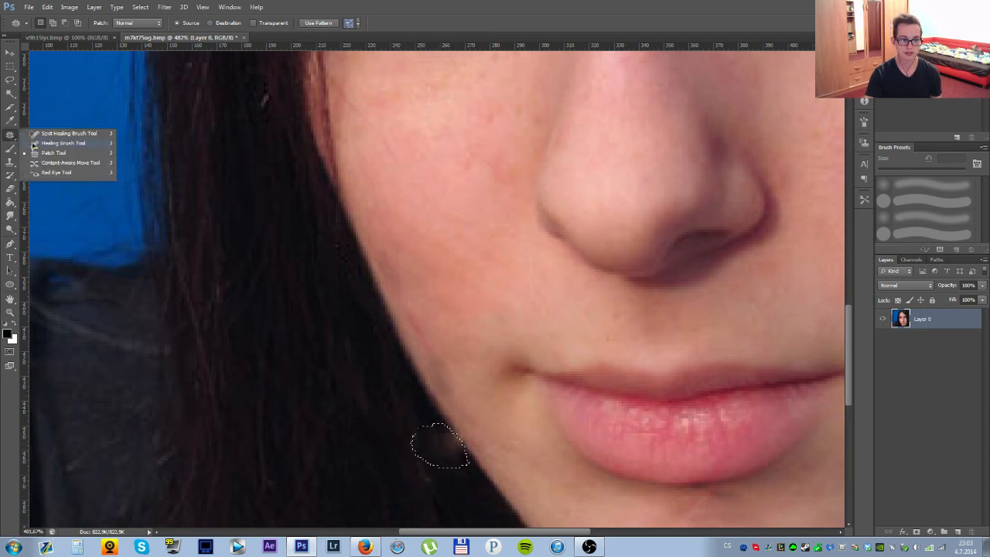
pyautogui.click(62, 143)
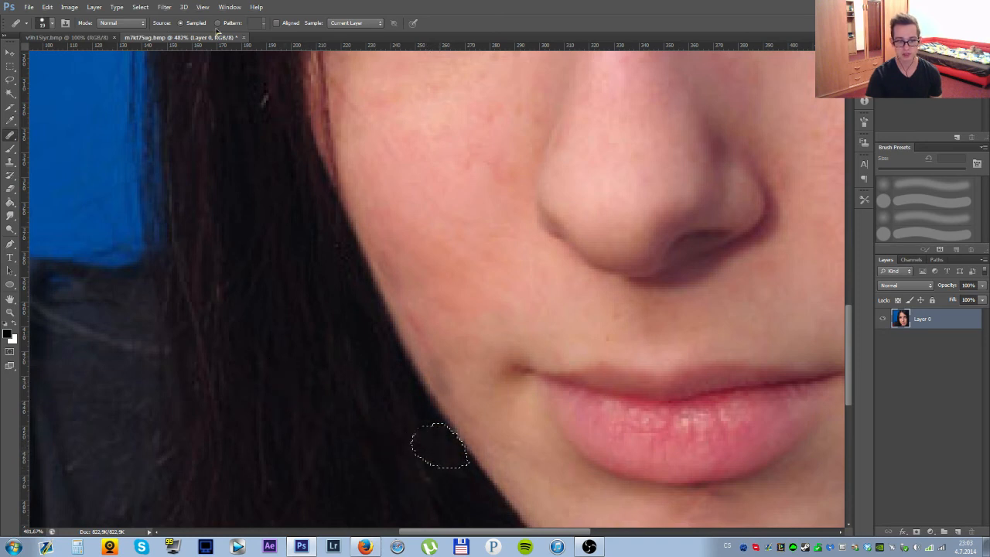
pyautogui.click(140, 7)
pyautogui.click(159, 27)
# Switch to the Blur Tool for softening the jaw edge where the earring was removed.
pyautogui.scroll(-5, 593, 445)
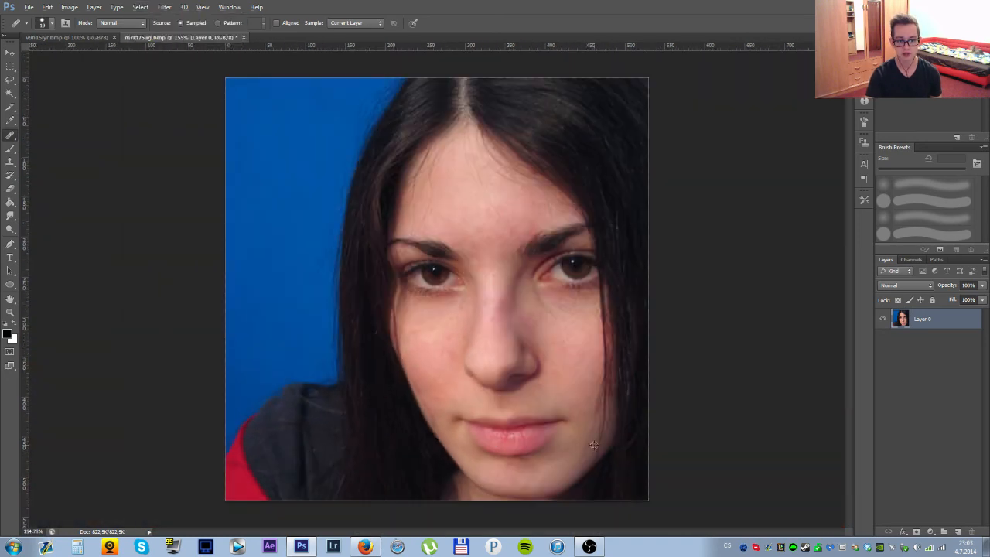
pyautogui.scroll(5, 452, 471)
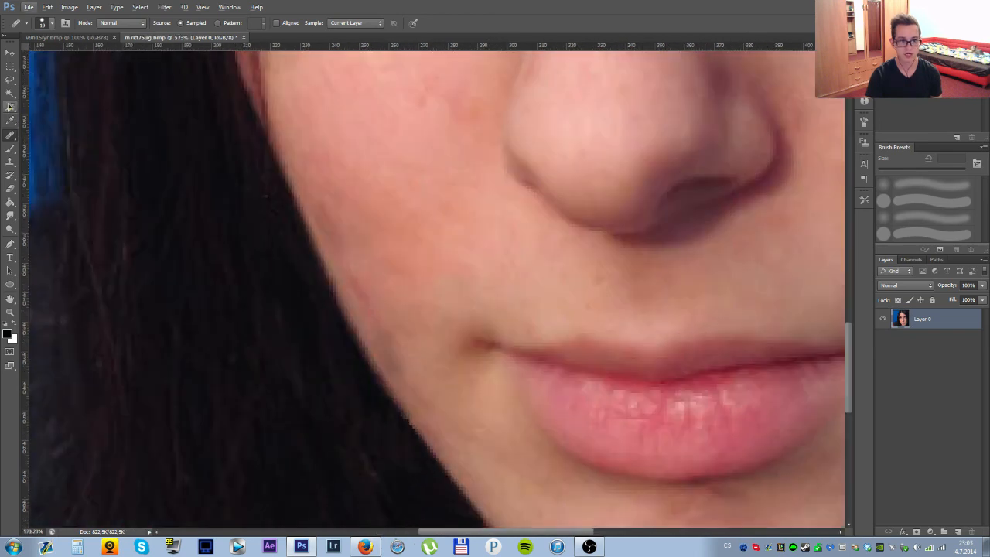
pyautogui.click(11, 216)
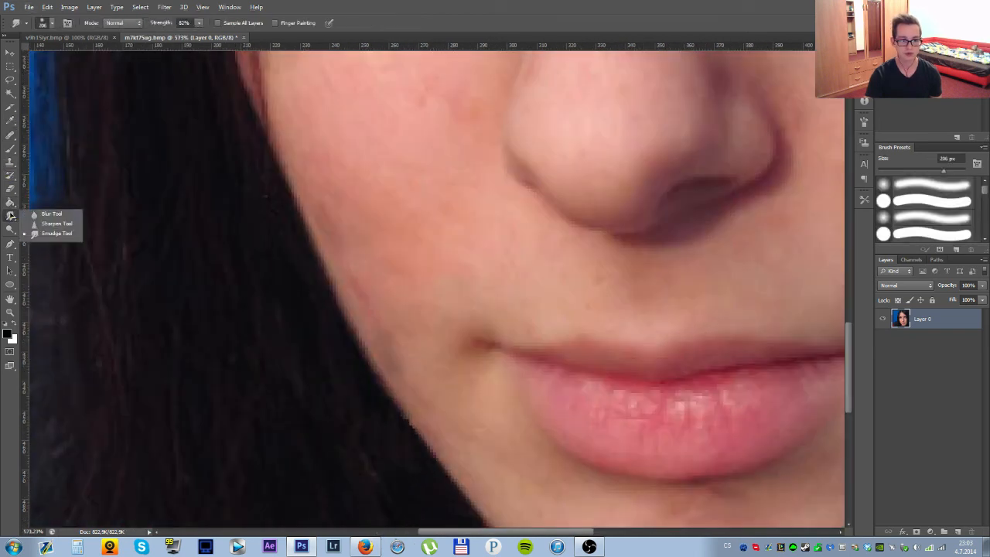
pyautogui.click(51, 213)
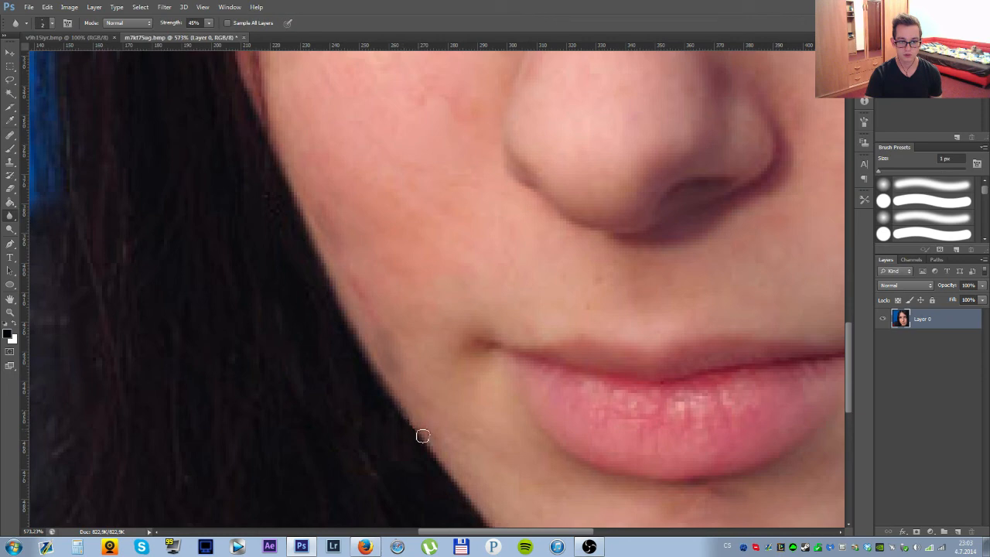
# Compare the retouched portrait with the unretouched original several times, both at 100% zoom.
pyautogui.scroll(-5, 534, 433)
pyautogui.scroll(-5, 552, 437)
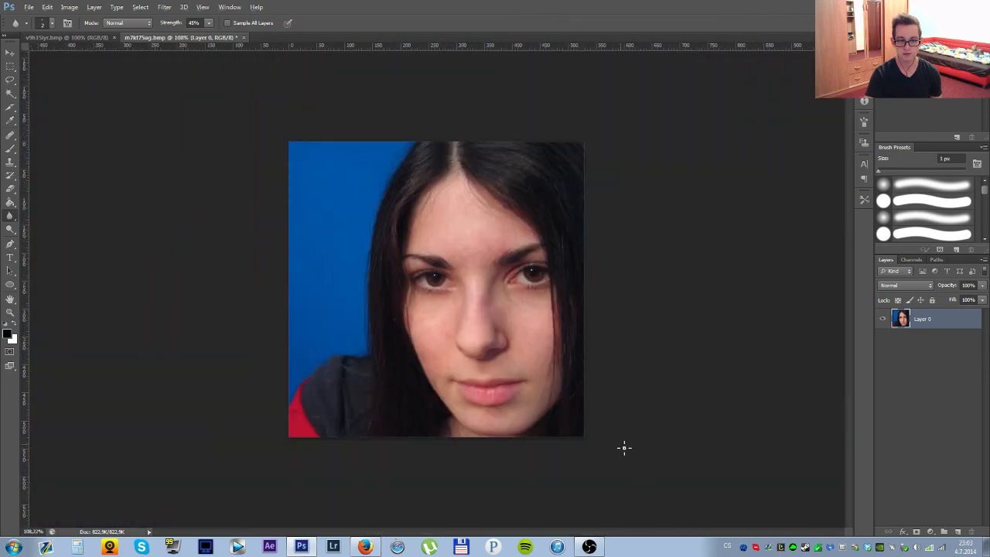
pyautogui.click(69, 38)
pyautogui.click(174, 39)
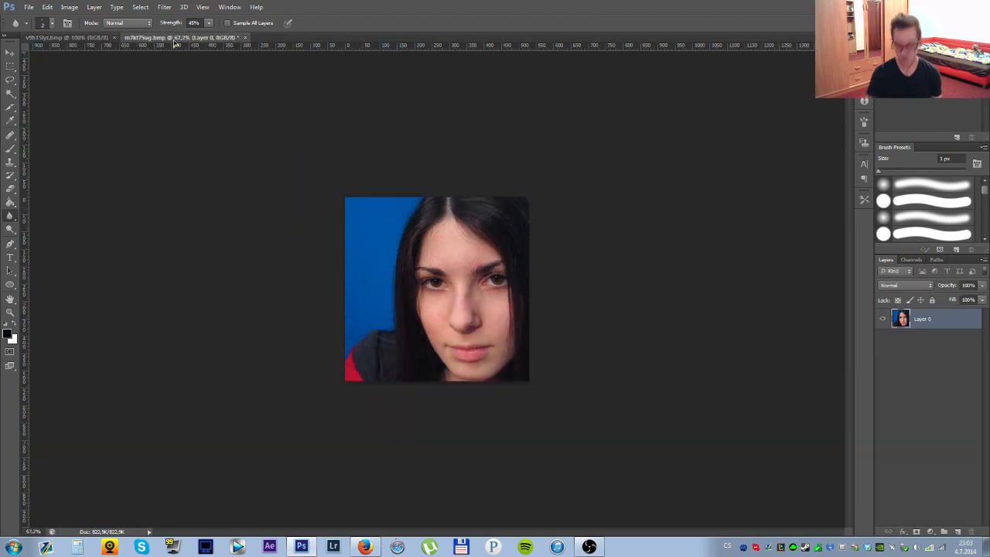
pyautogui.hotkey('ctrl', '0')
pyautogui.hotkey('ctrl', '1')
pyautogui.hotkey('ctrl', 'Tab')
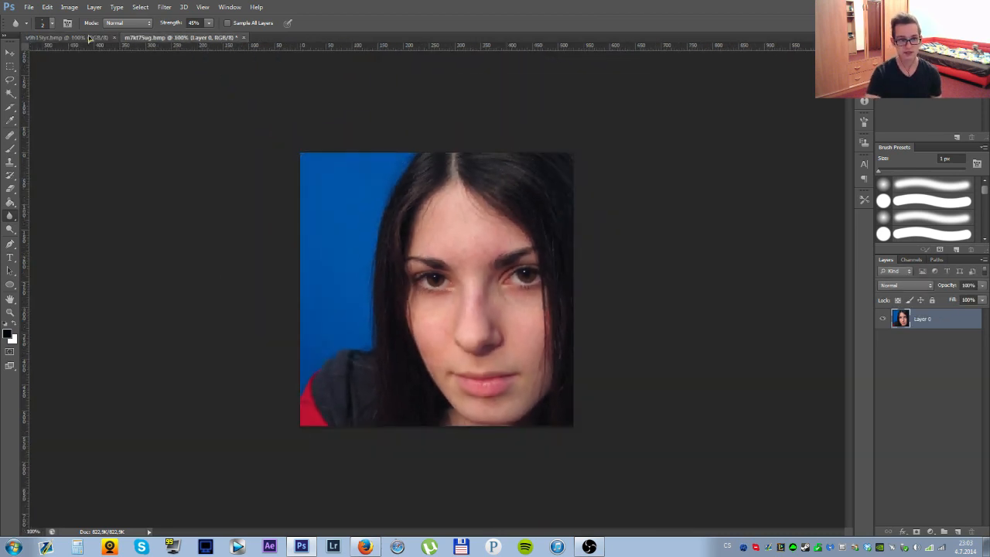
pyautogui.click(172, 39)
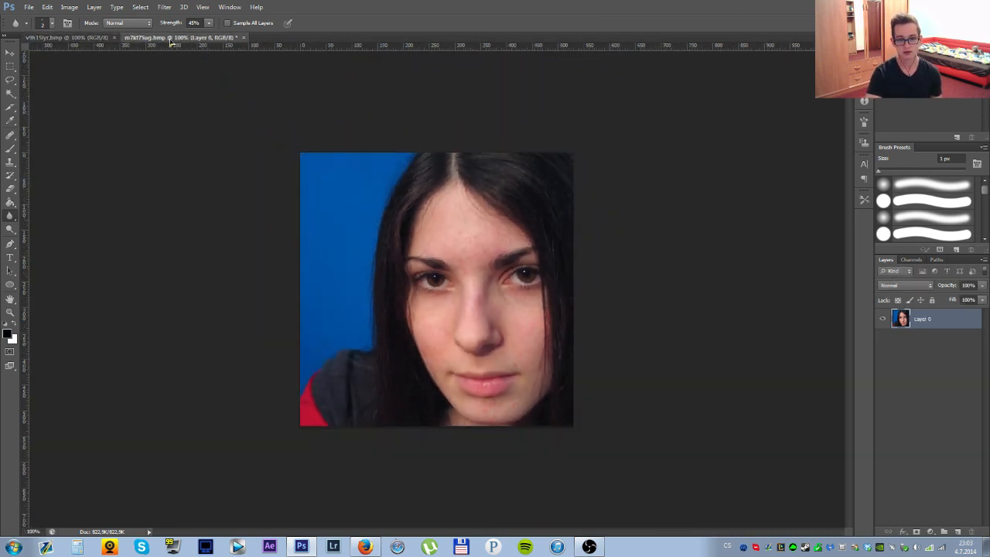
pyautogui.click(75, 39)
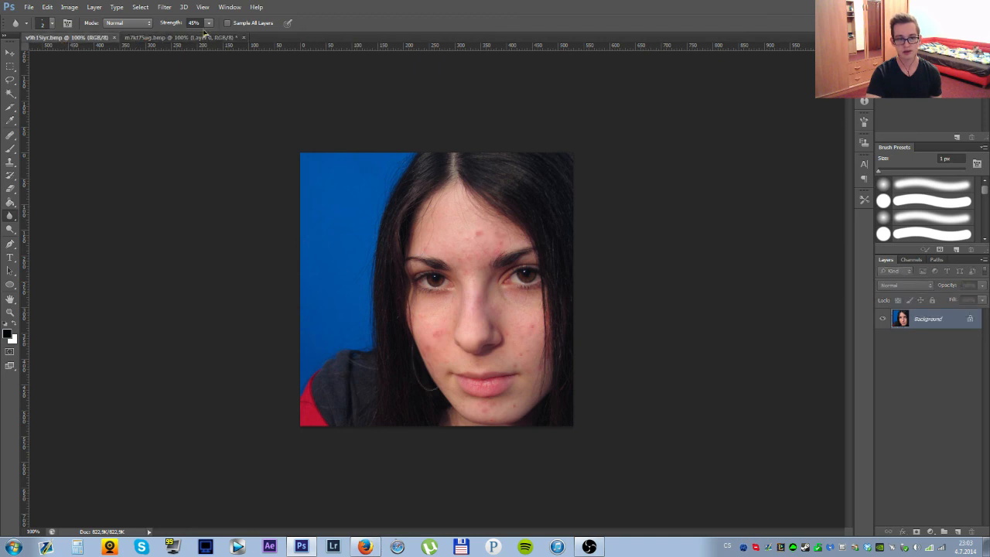
pyautogui.click(171, 38)
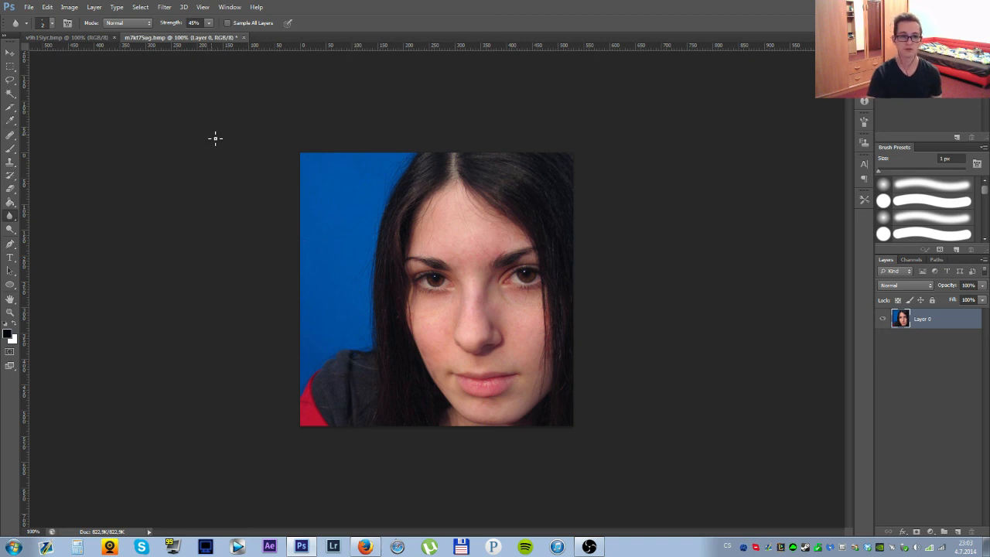
# Switch to the Healing Brush Tool, review its blending modes and keep Normal.
pyautogui.click(10, 135)
pyautogui.click(120, 23)
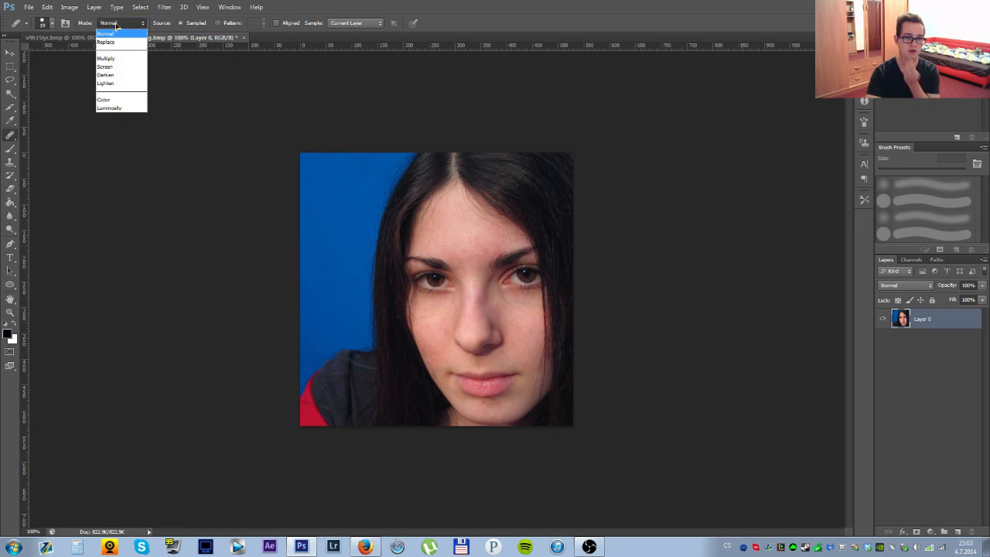
pyautogui.click(118, 28)
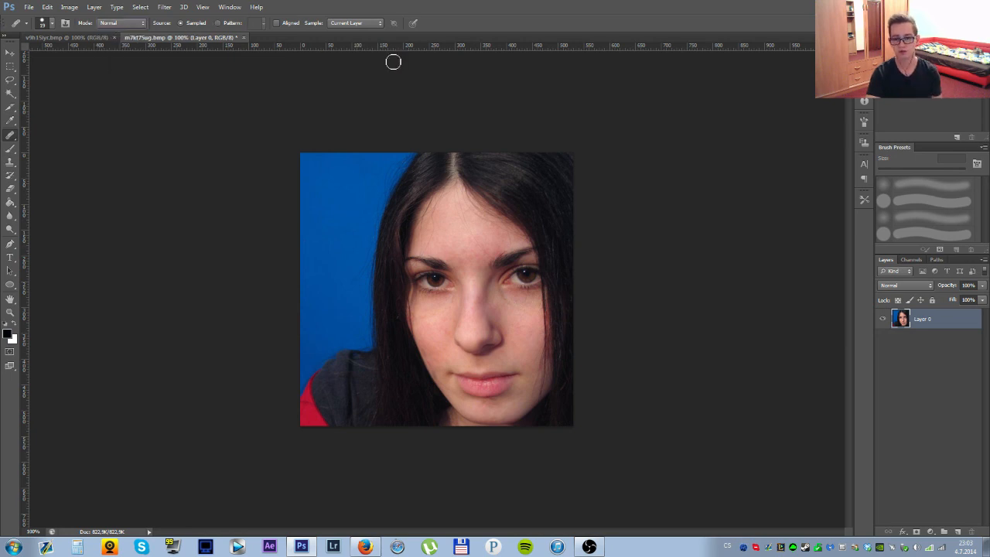